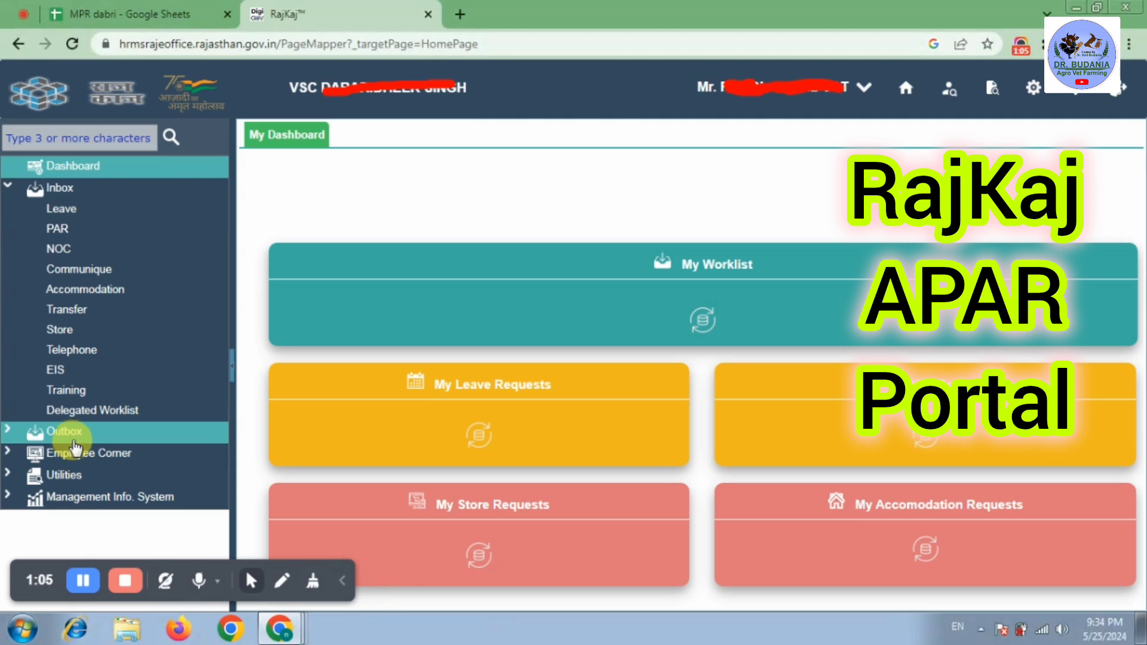
- Try opening PAR under Employee Corner, acknowledge the APAR-moved-to-SSO notice, and return to SSO
{"action": "left_click", "coordinate": [77, 452]}
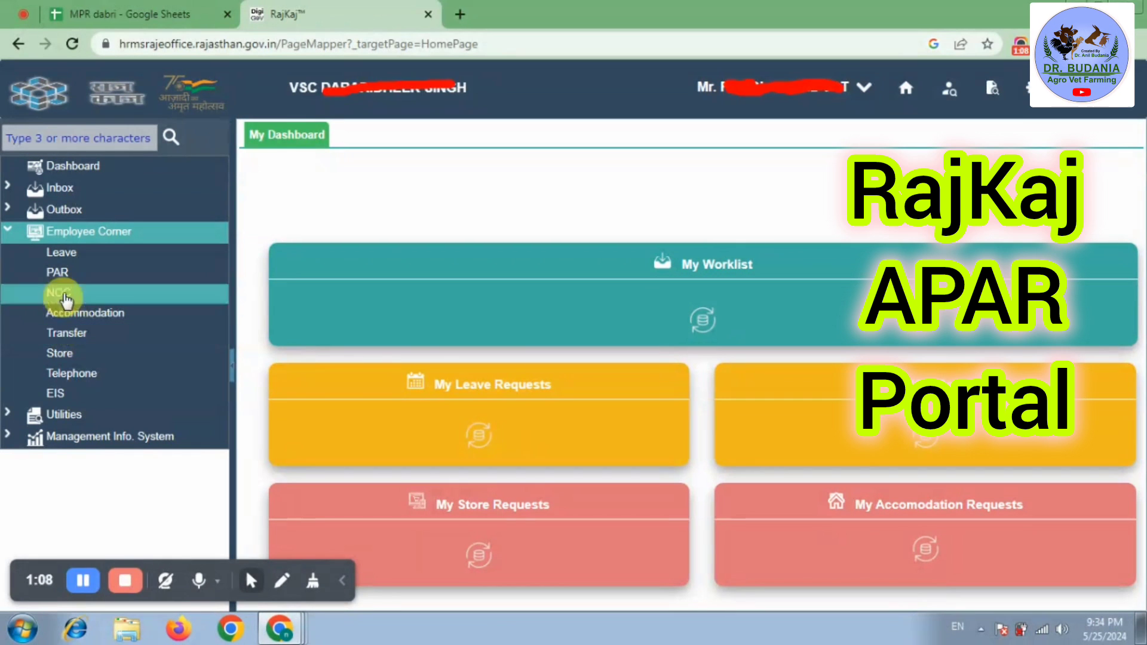
{"action": "left_click", "coordinate": [60, 281]}
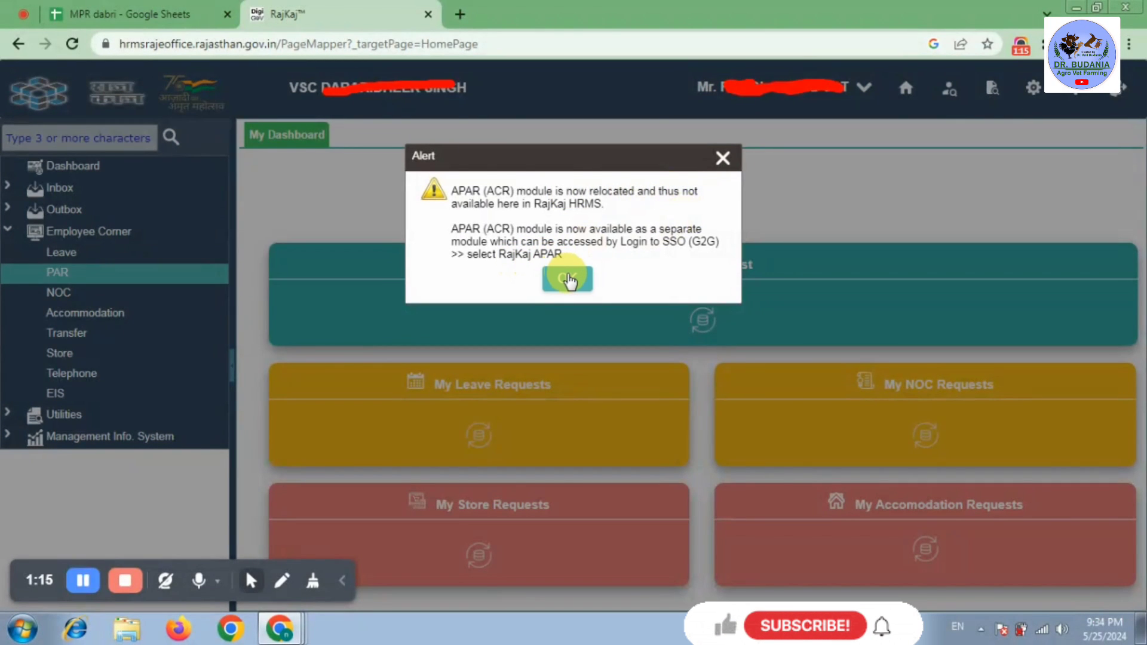
{"action": "left_click", "coordinate": [567, 279]}
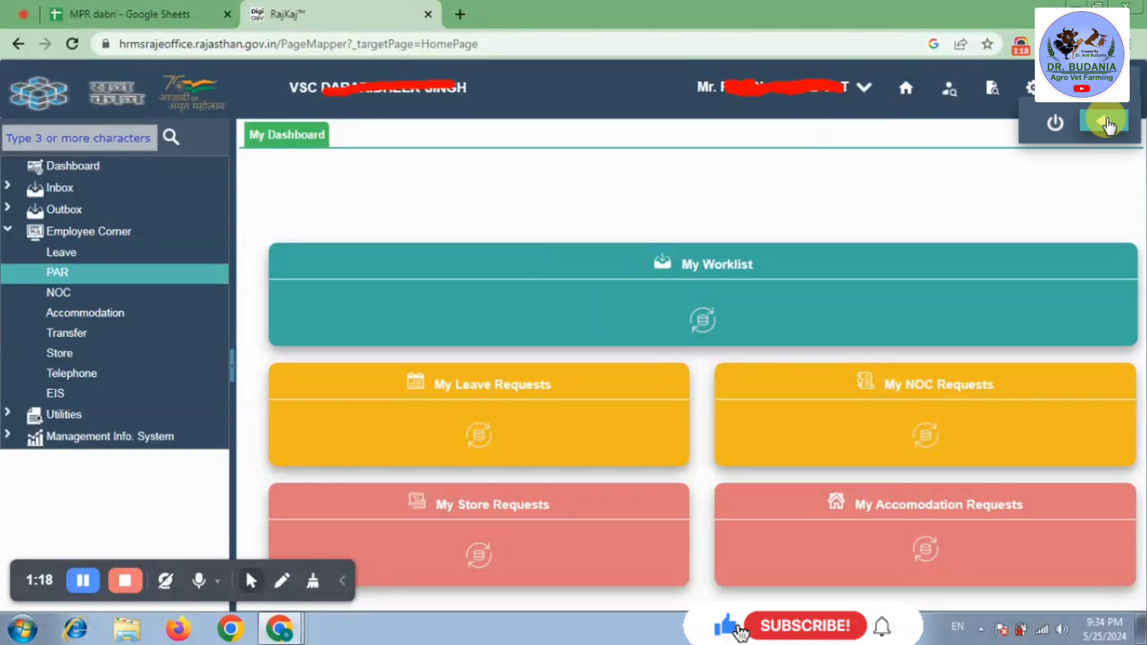
{"action": "left_click", "coordinate": [1106, 123]}
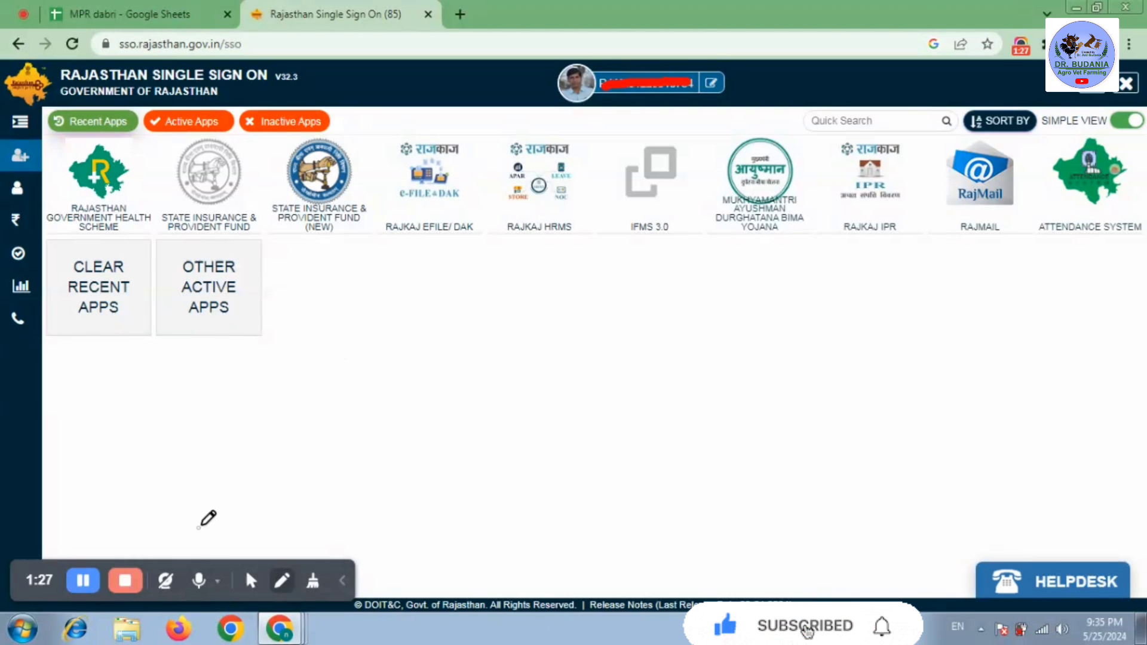
- Show all other active SSO apps, find the RAJKAJ APAR tile and launch it
{"action": "left_click", "coordinate": [251, 580]}
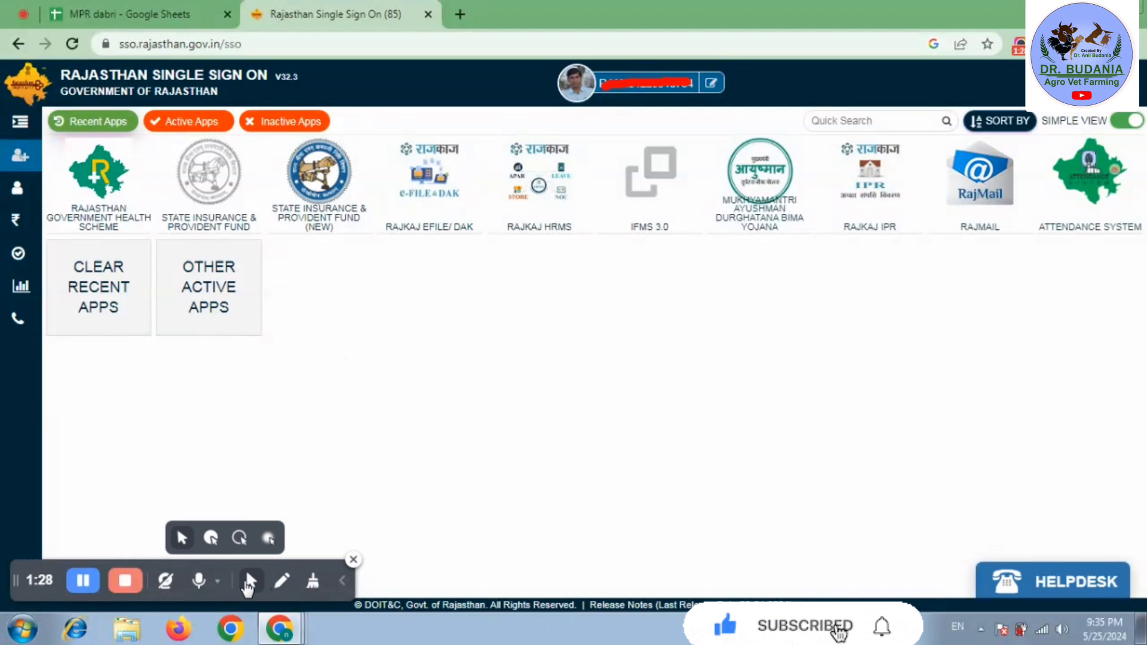
{"action": "left_click", "coordinate": [210, 539]}
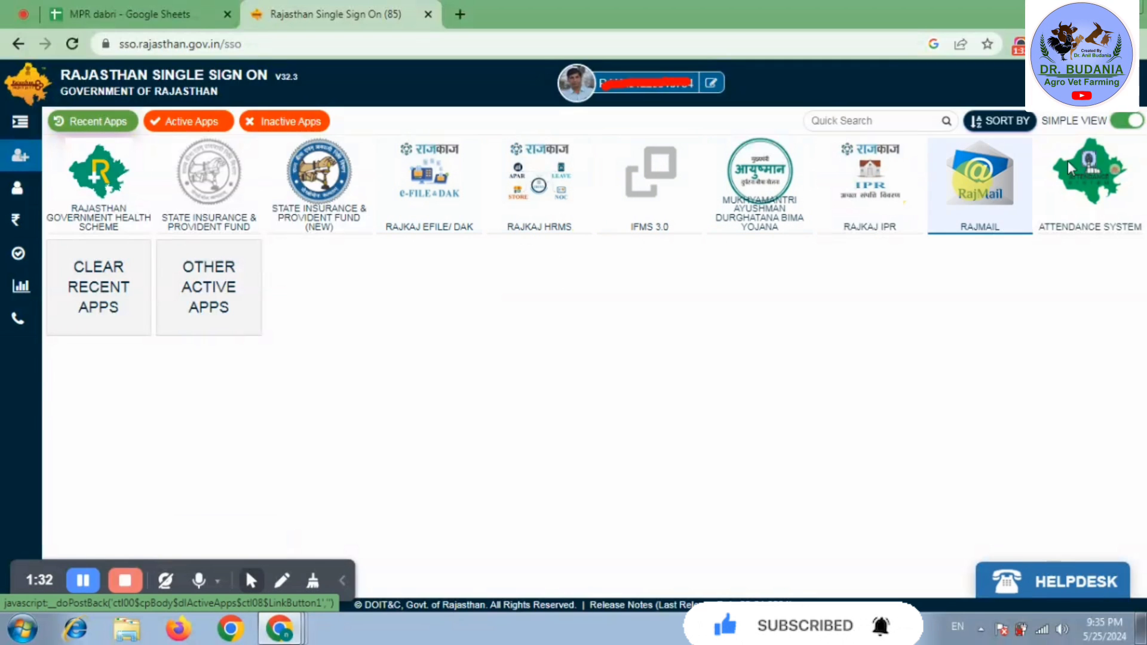
{"action": "left_click", "coordinate": [241, 295]}
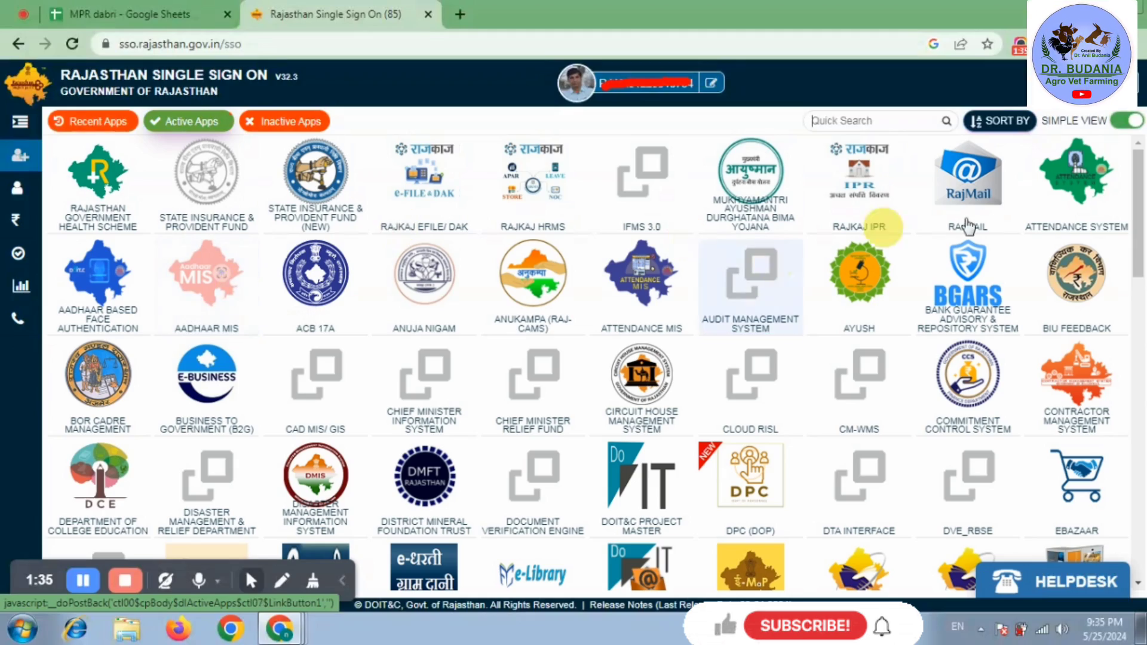
{"action": "scroll", "coordinate": [1135, 215], "scroll_direction": "down", "scroll_amount": 5}
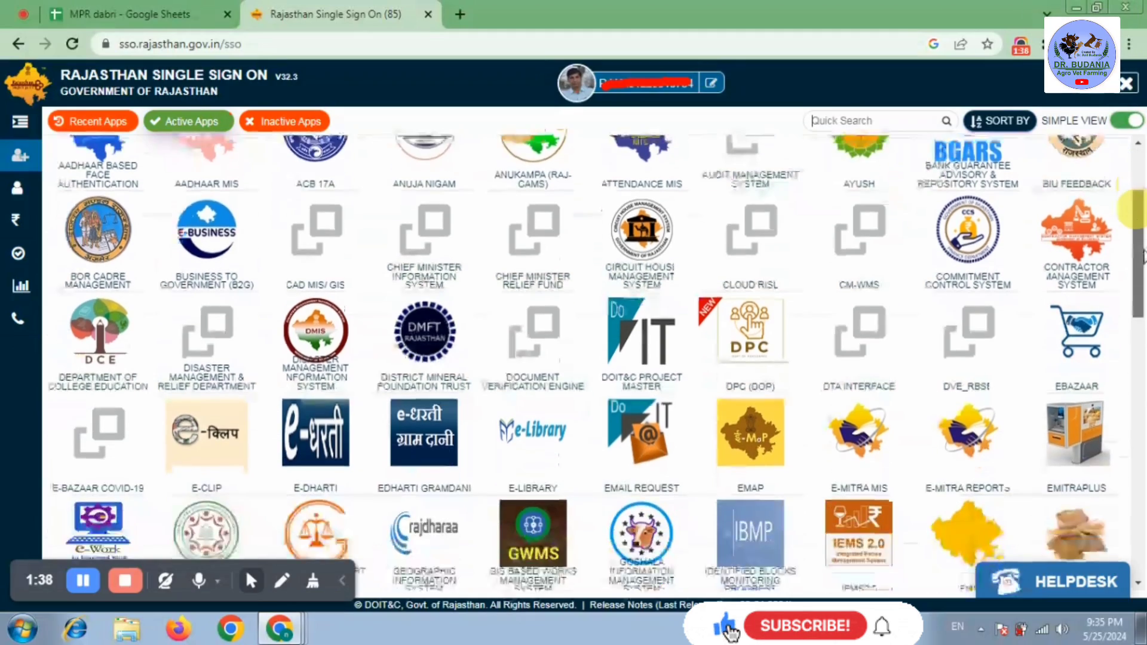
{"action": "scroll", "coordinate": [1135, 209], "scroll_direction": "down", "scroll_amount": 6}
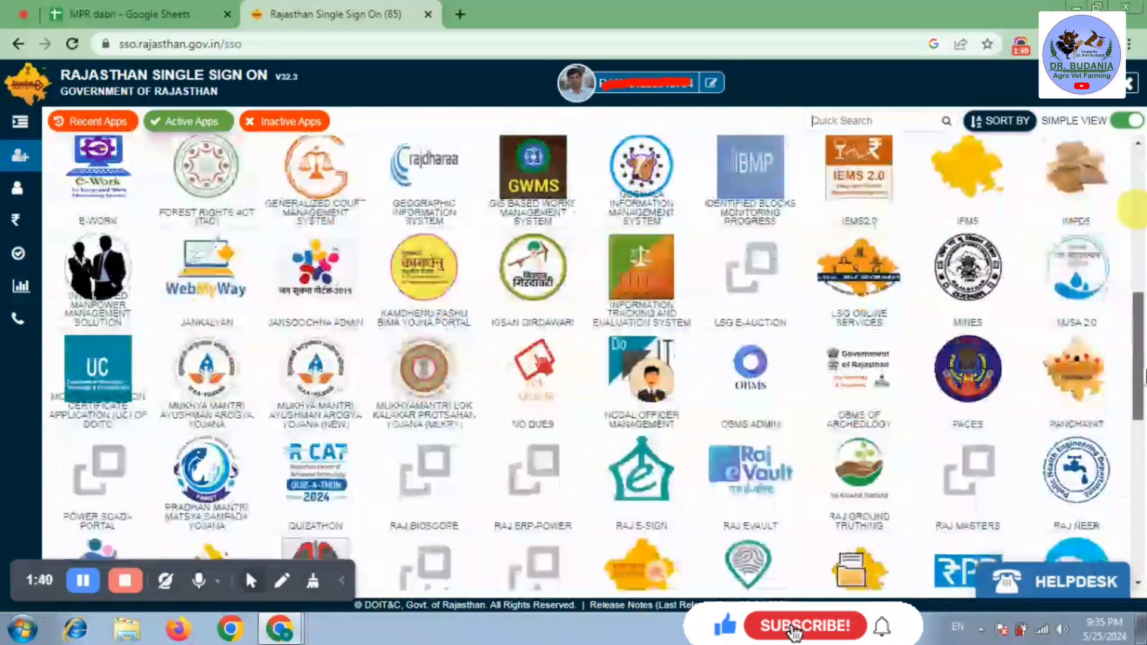
{"action": "scroll", "coordinate": [1135, 209], "scroll_direction": "down", "scroll_amount": 4}
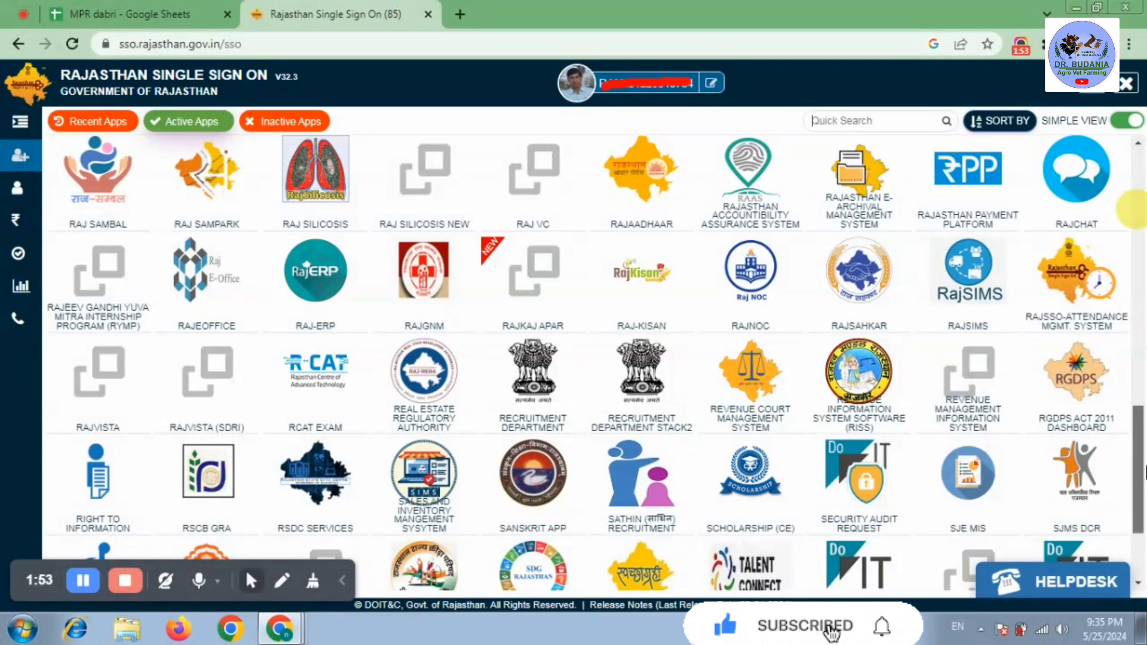
{"action": "scroll", "coordinate": [1138, 209], "scroll_direction": "up", "scroll_amount": 1}
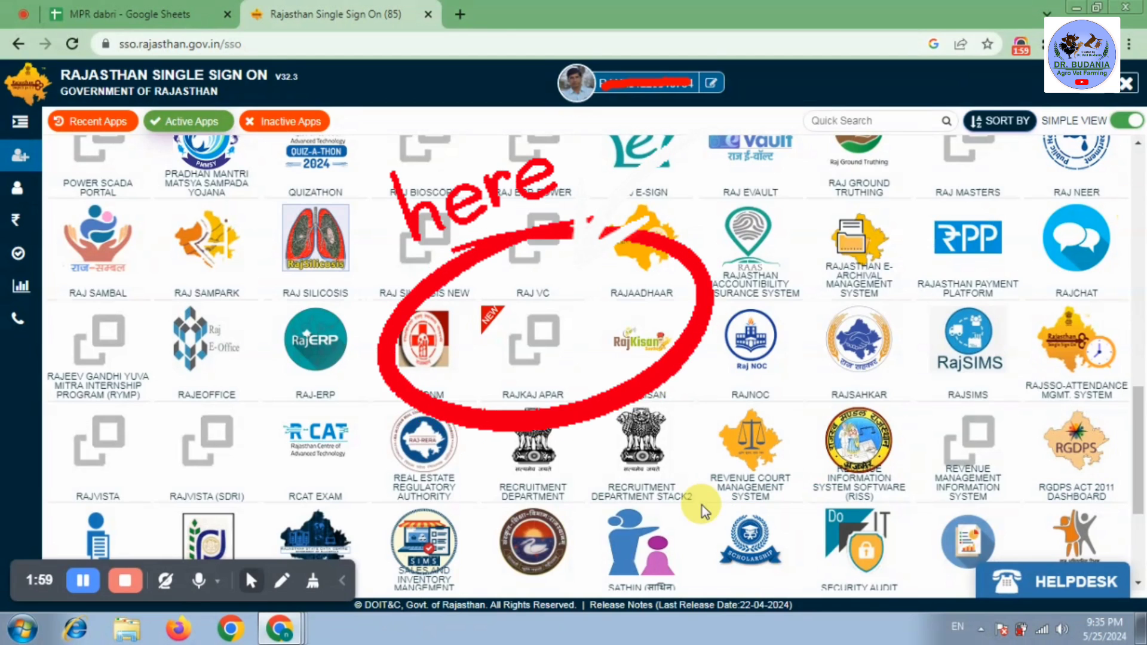
{"action": "left_click", "coordinate": [85, 580]}
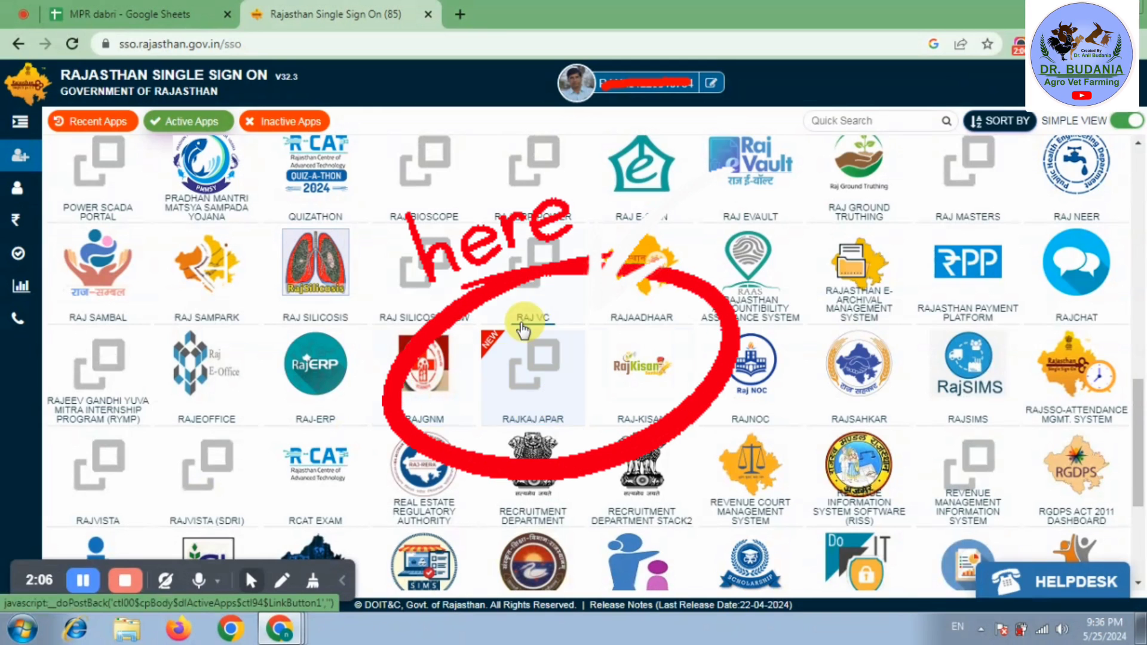
{"action": "left_click", "coordinate": [539, 384]}
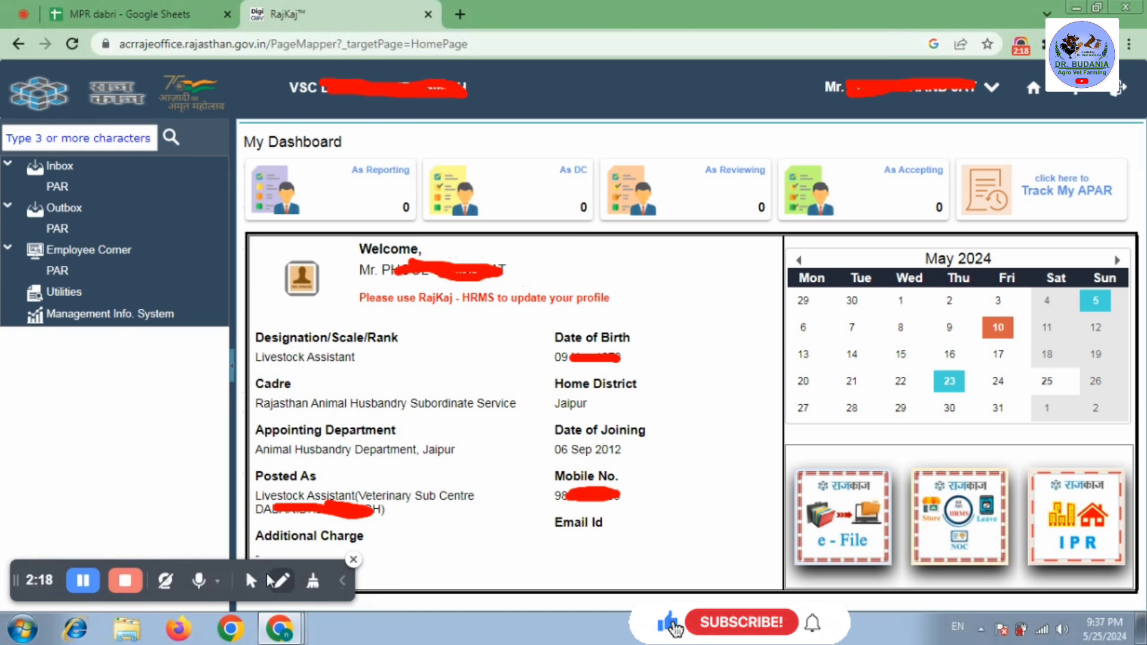
- Open Employee Corner > PAR and confirm Yes to enter the PAR system
{"action": "left_click", "coordinate": [251, 579]}
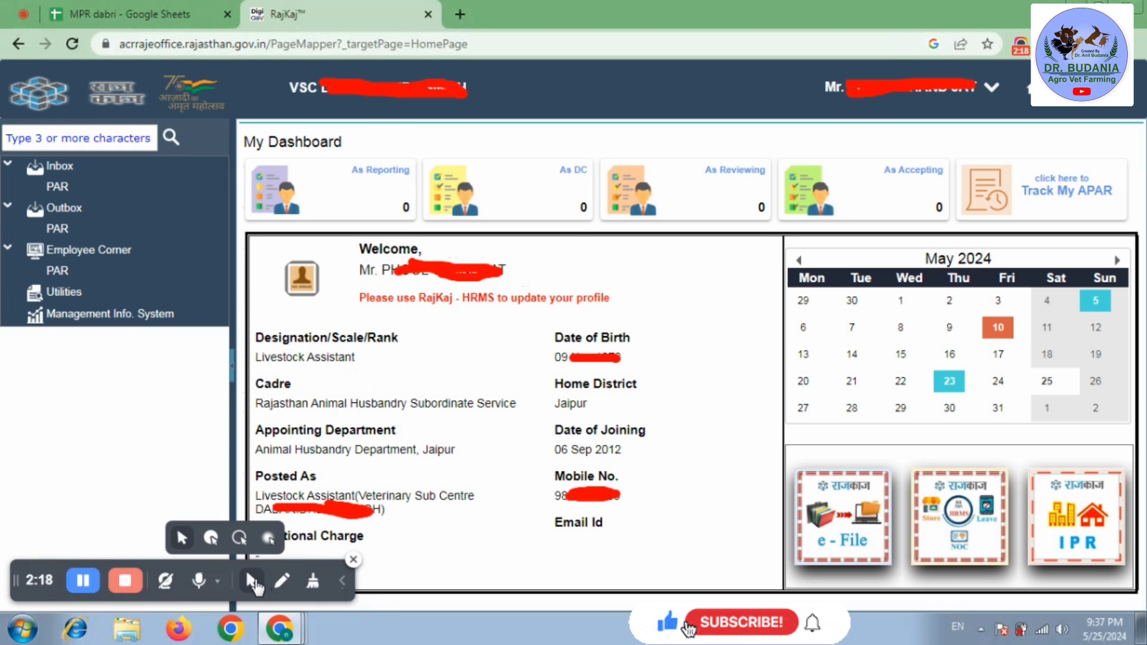
{"action": "left_click", "coordinate": [210, 538]}
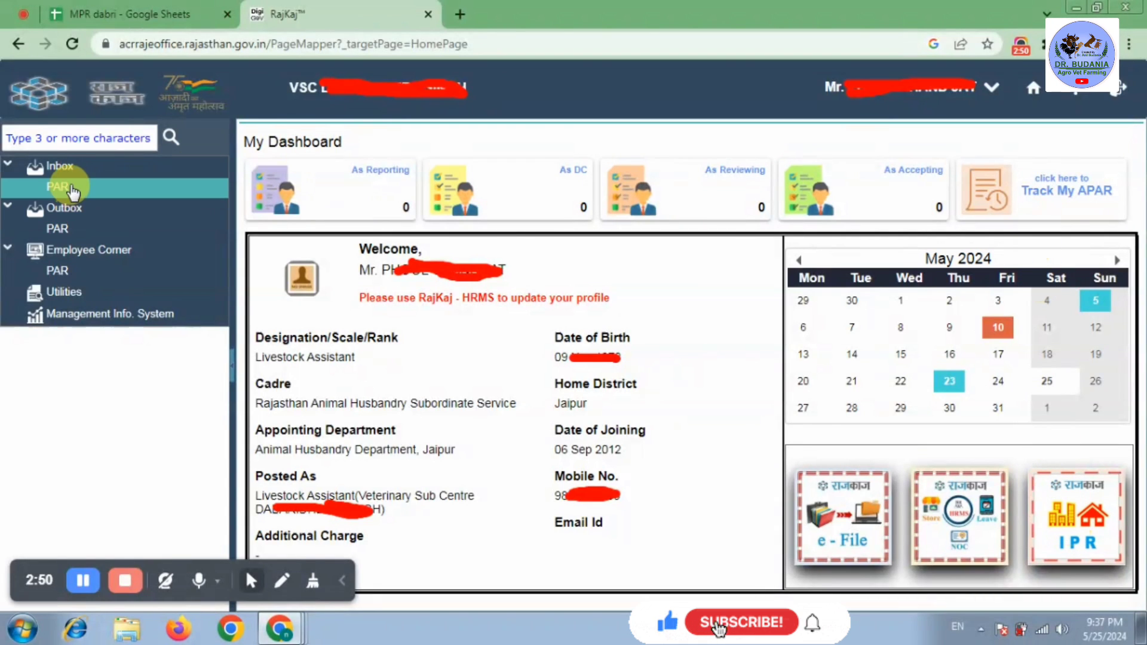
{"action": "left_click", "coordinate": [68, 272]}
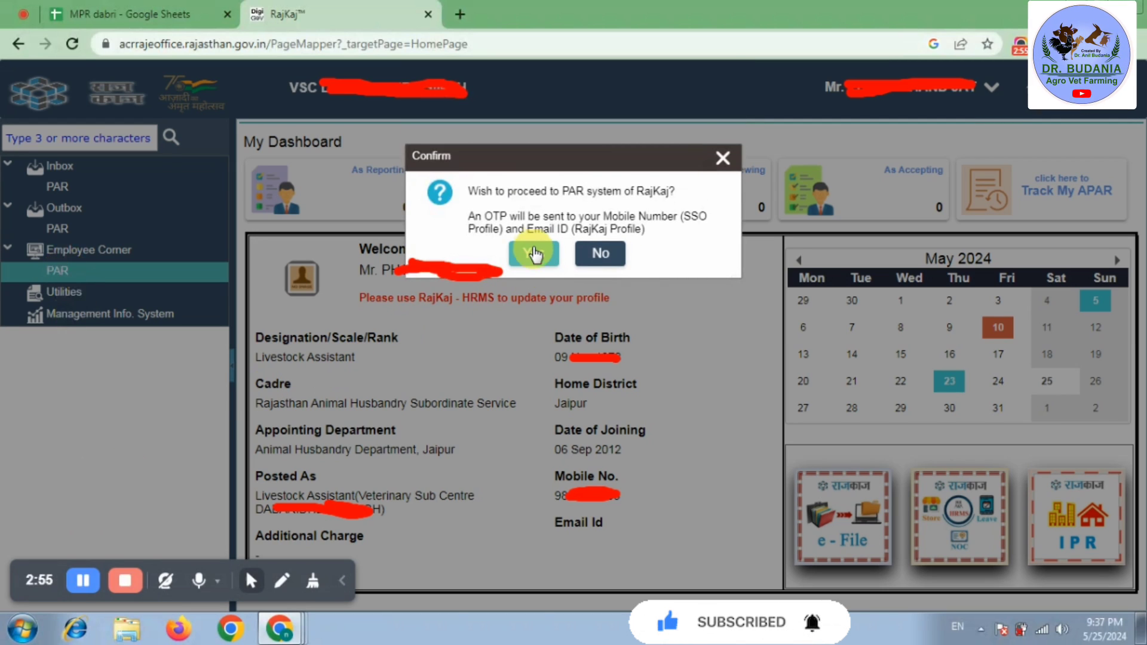
{"action": "left_click", "coordinate": [533, 253]}
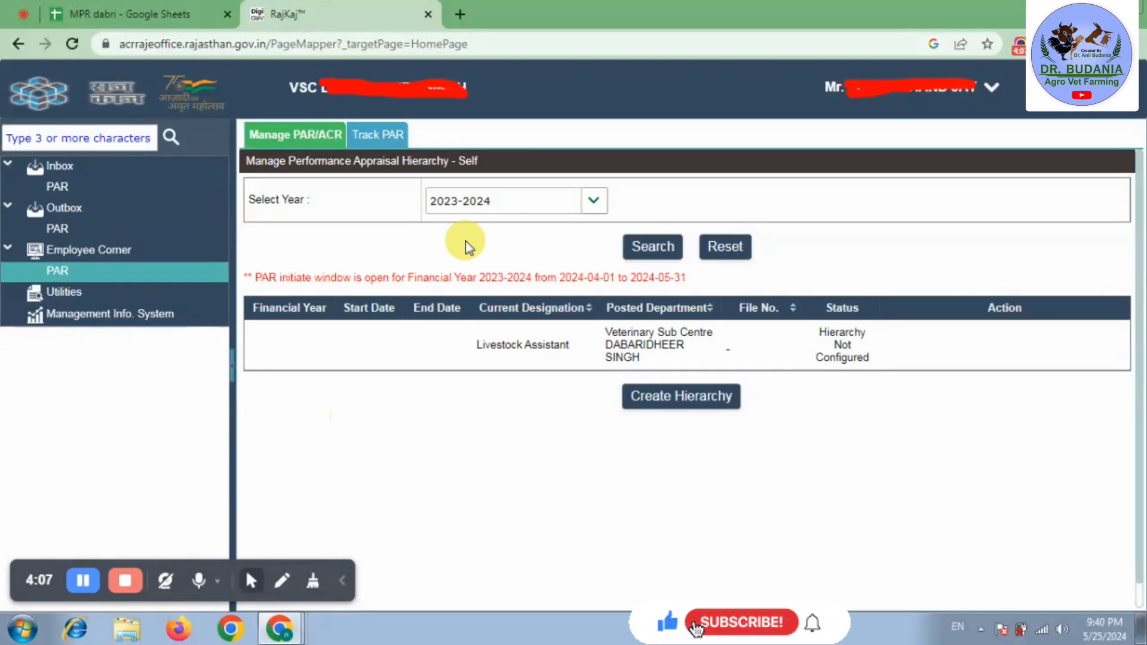
- Search the PAR records for year 2023-2024
{"action": "left_click", "coordinate": [598, 205]}
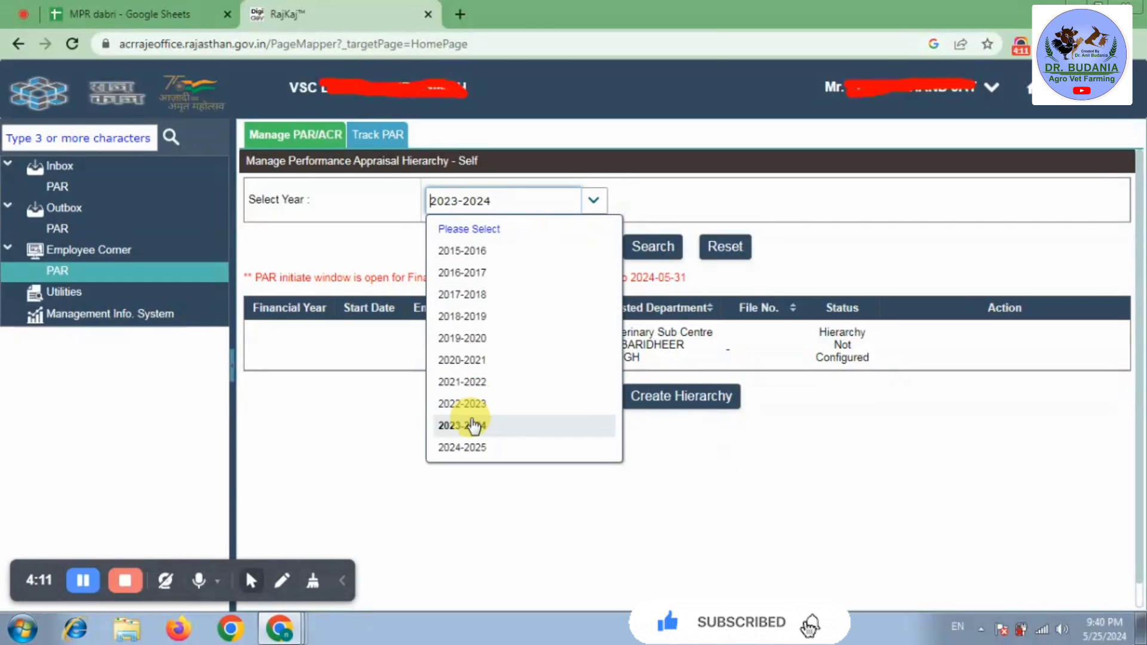
{"action": "left_click", "coordinate": [473, 426]}
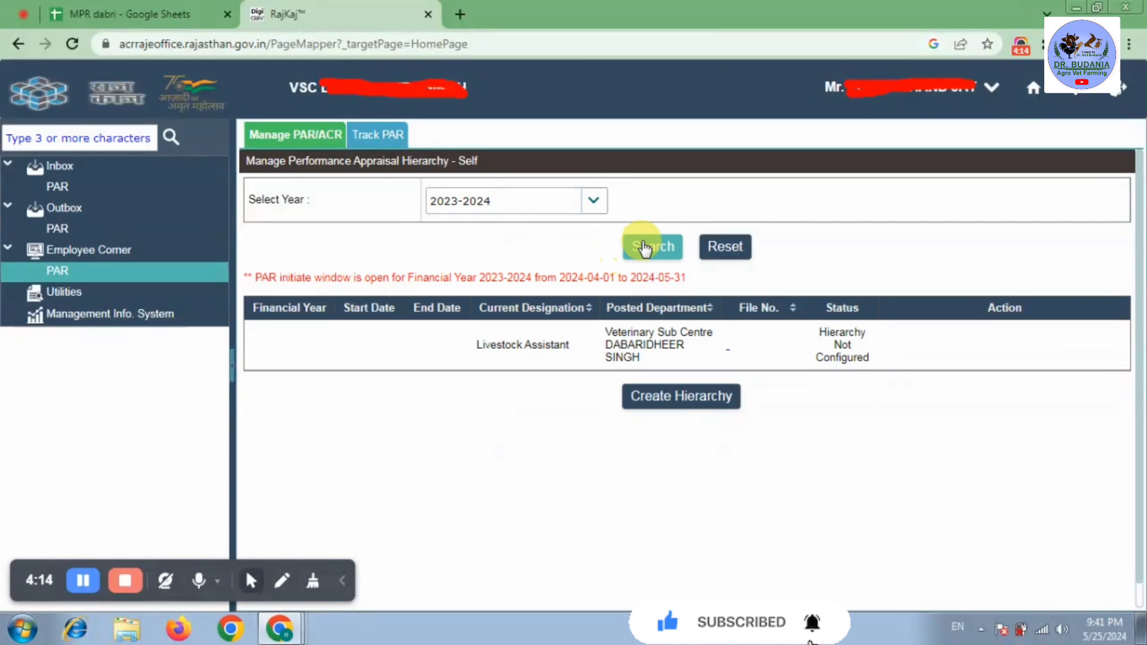
{"action": "left_click", "coordinate": [676, 343]}
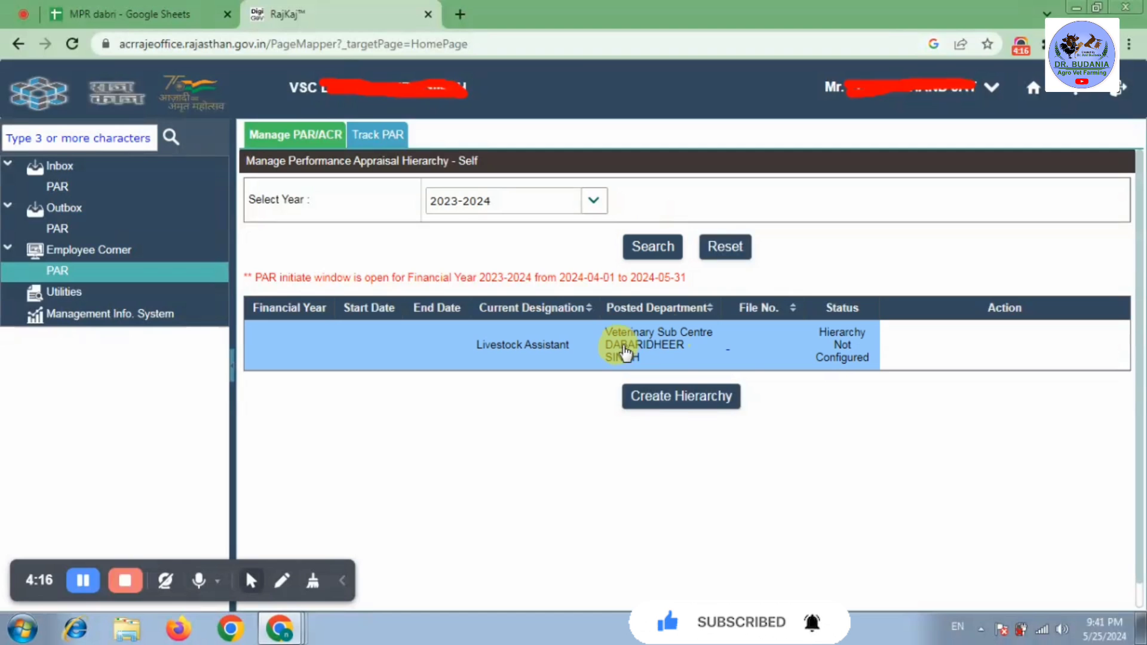
- Start Create Hierarchy and review the prefilled appraisal details, closing the Designation list unchanged
{"action": "left_click", "coordinate": [701, 404]}
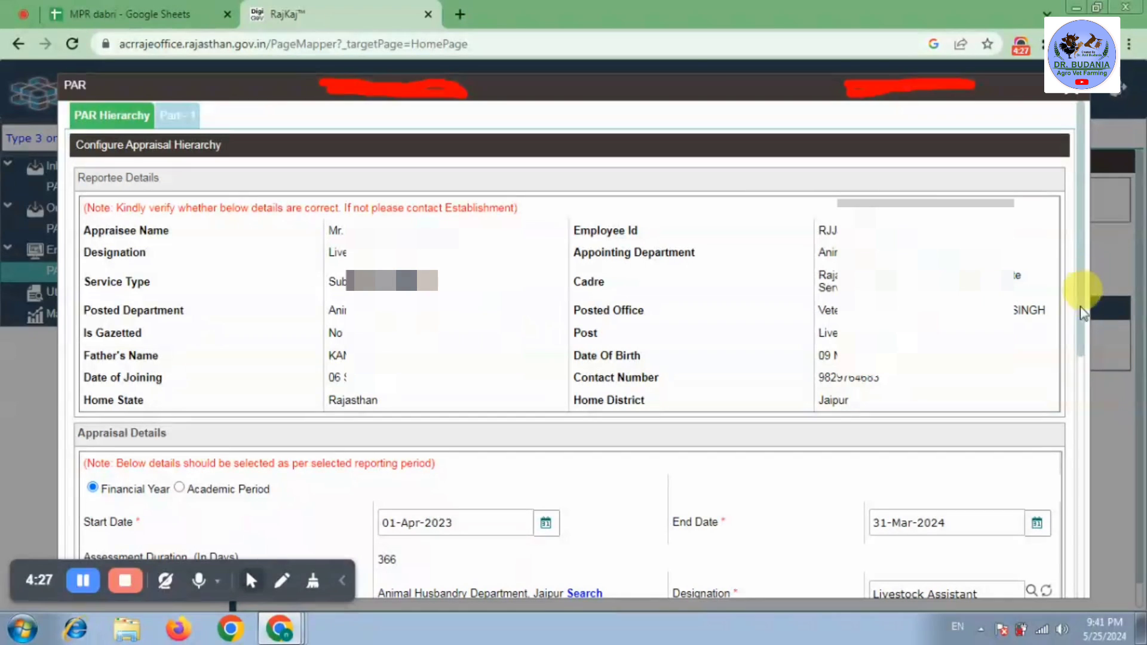
{"action": "scroll", "coordinate": [1080, 346], "scroll_direction": "down", "scroll_amount": 5}
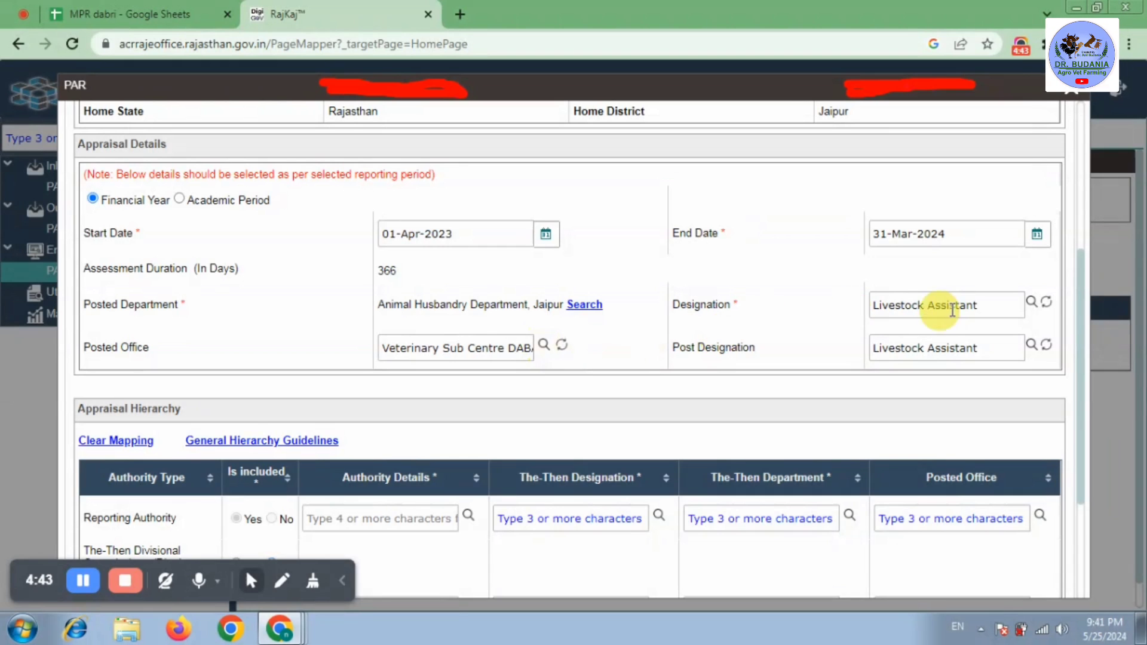
{"action": "left_click", "coordinate": [1031, 302]}
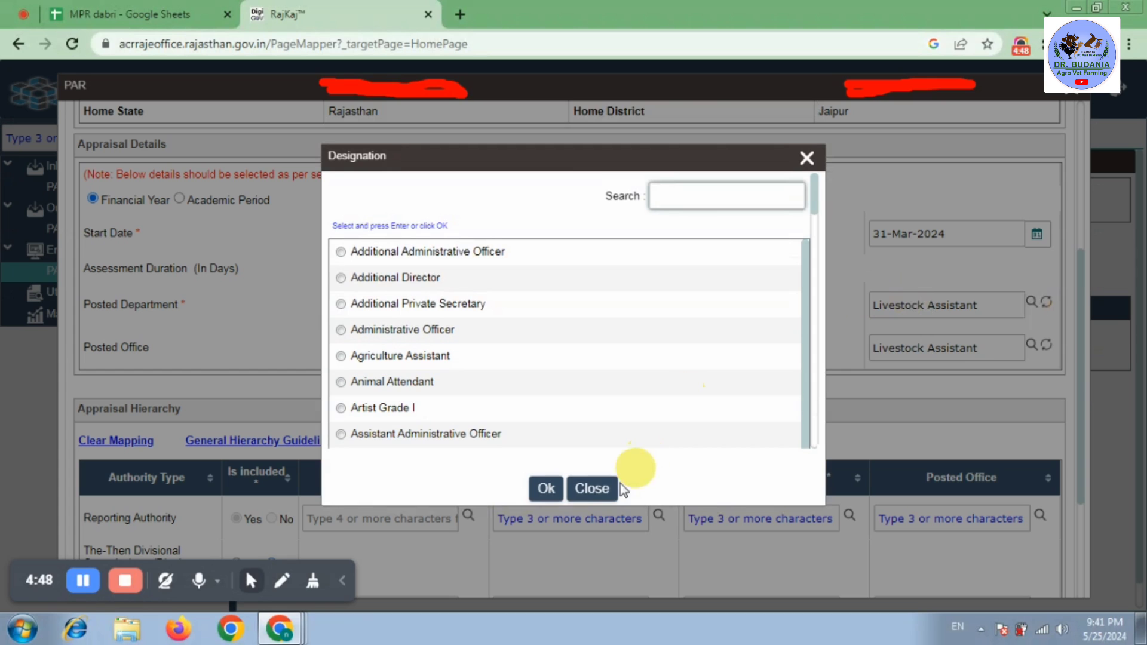
{"action": "left_click", "coordinate": [591, 489]}
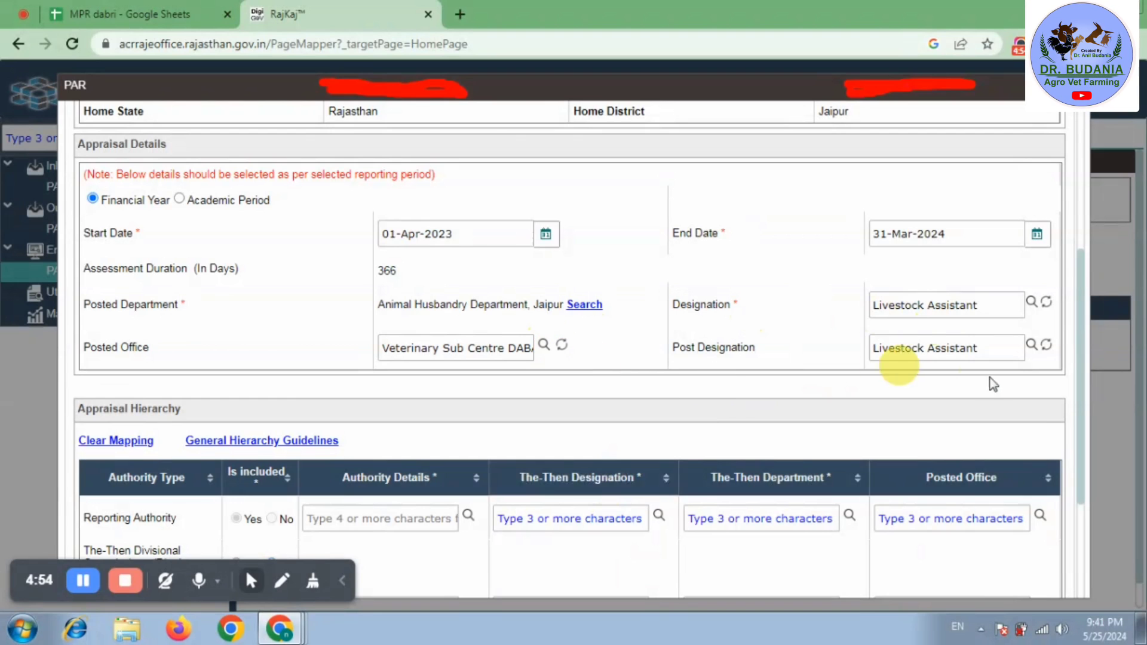
{"action": "left_click_drag", "start_coordinate": [1076, 368], "coordinate": [1089, 510]}
{"action": "left_click", "coordinate": [578, 406]}
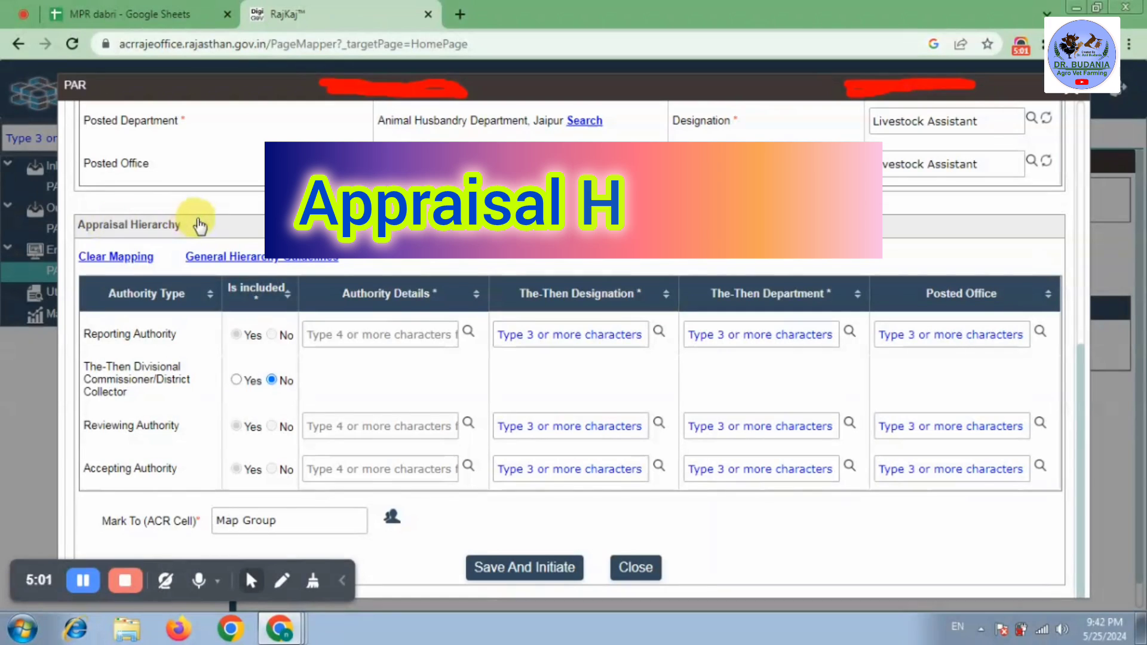
- Find the Veterinary Officer, Veterinary Hospital Badet by SSO ID and assign as Reporting Authority
{"action": "left_click_drag", "start_coordinate": [146, 283], "coordinate": [144, 333]}
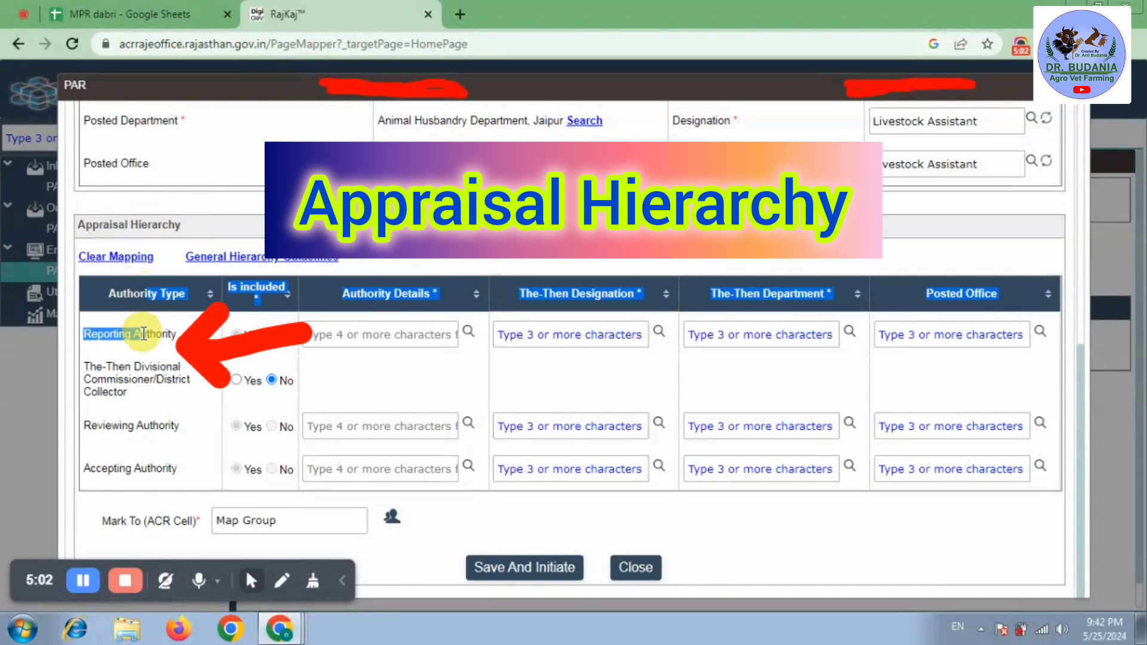
{"action": "left_click", "coordinate": [169, 332]}
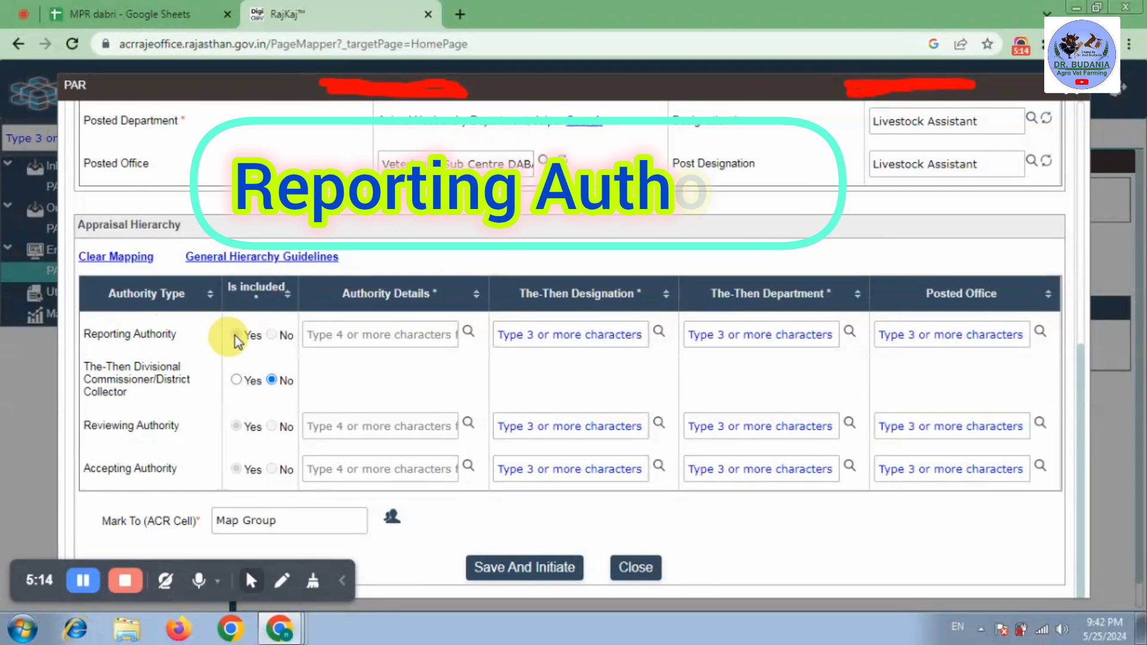
{"action": "left_click", "coordinate": [470, 331]}
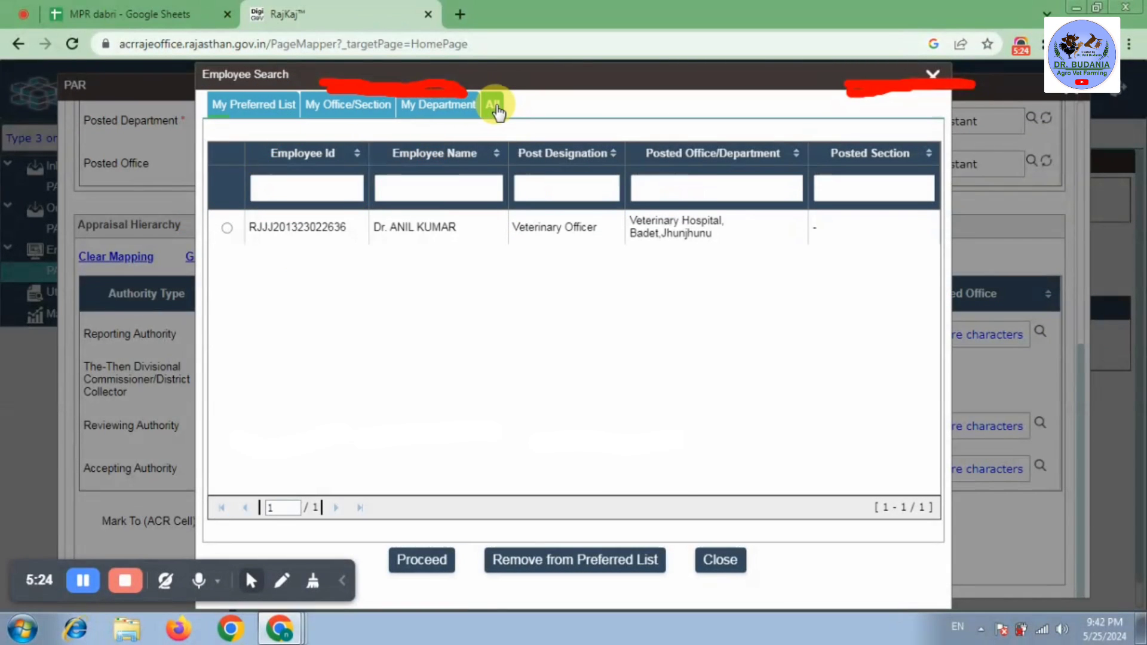
{"action": "left_click", "coordinate": [495, 108]}
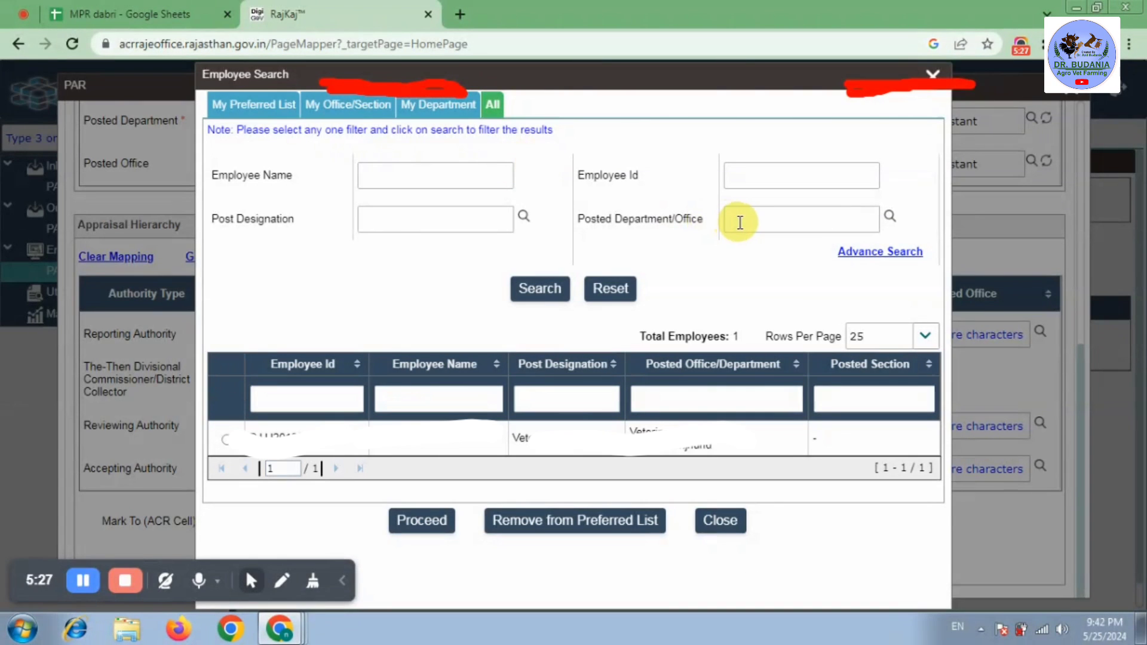
{"action": "left_click", "coordinate": [866, 255]}
{"action": "left_click", "coordinate": [754, 285]}
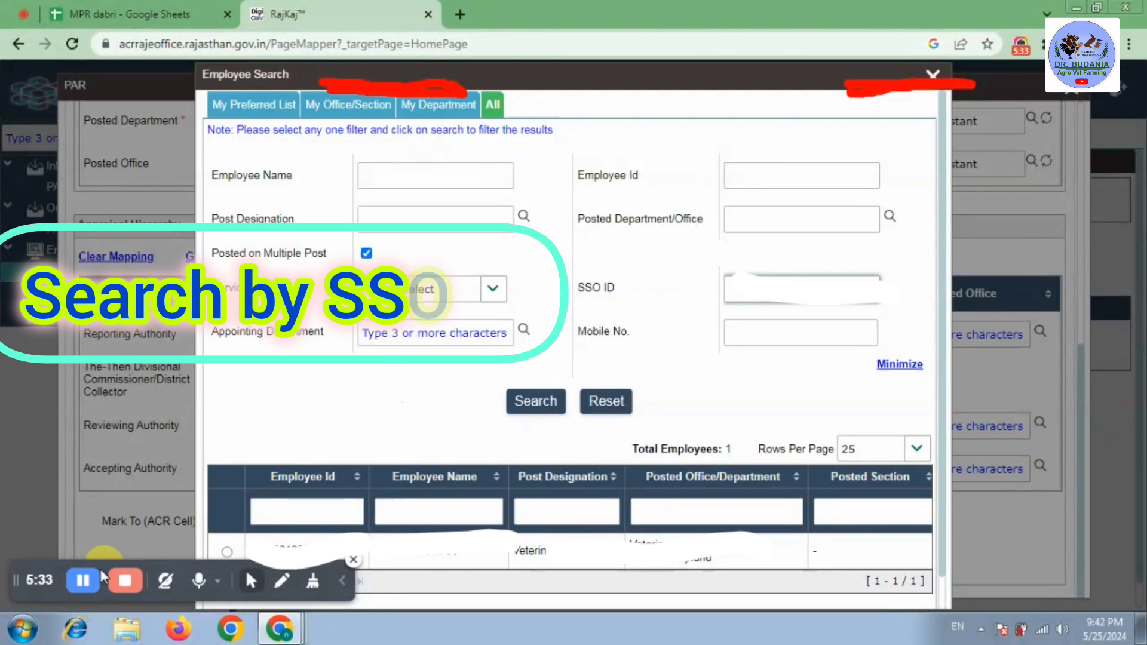
{"action": "type", "text": "r"}
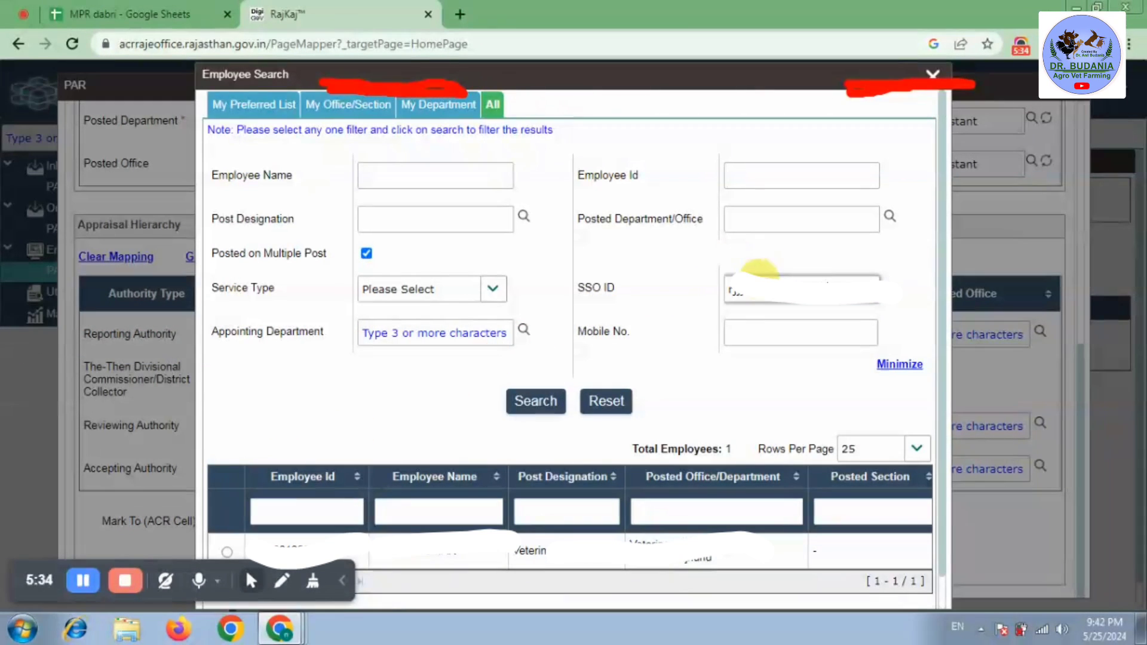
{"action": "left_click", "coordinate": [525, 395]}
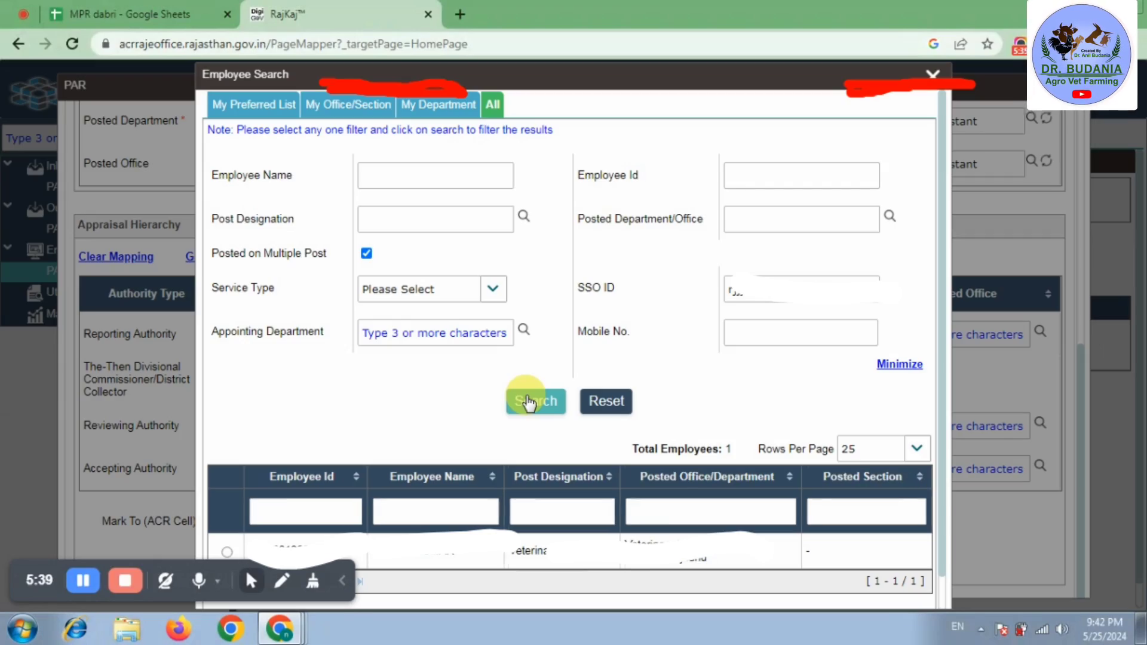
{"action": "scroll", "coordinate": [228, 517], "scroll_direction": "down", "scroll_amount": 1}
{"action": "left_click", "coordinate": [227, 514]}
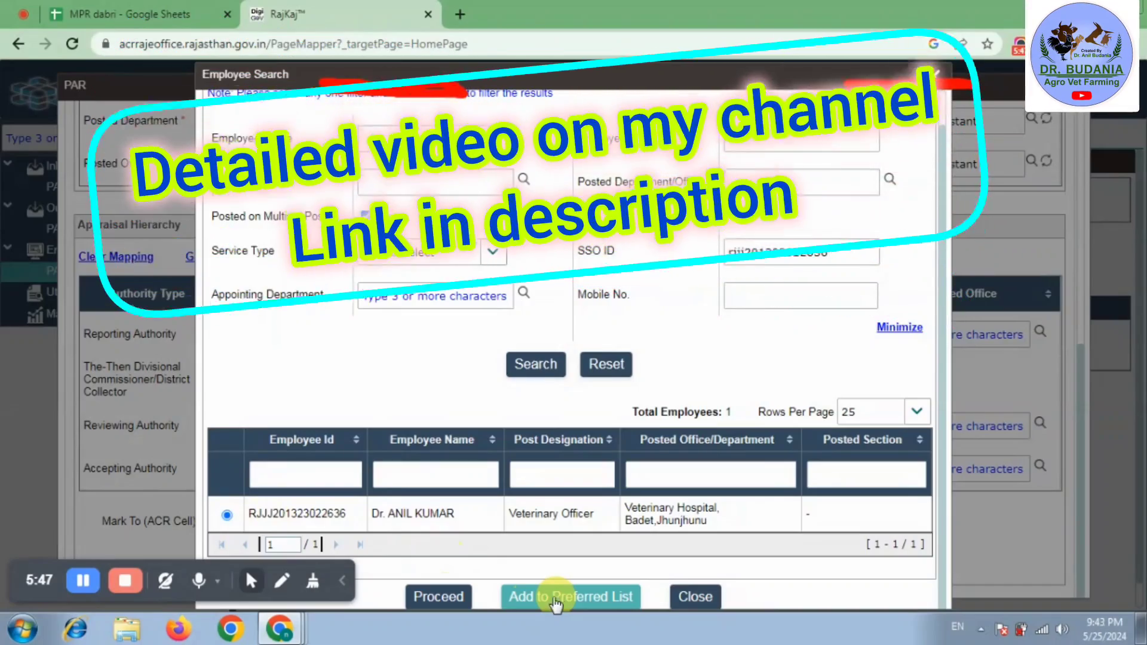
{"action": "left_click", "coordinate": [445, 596]}
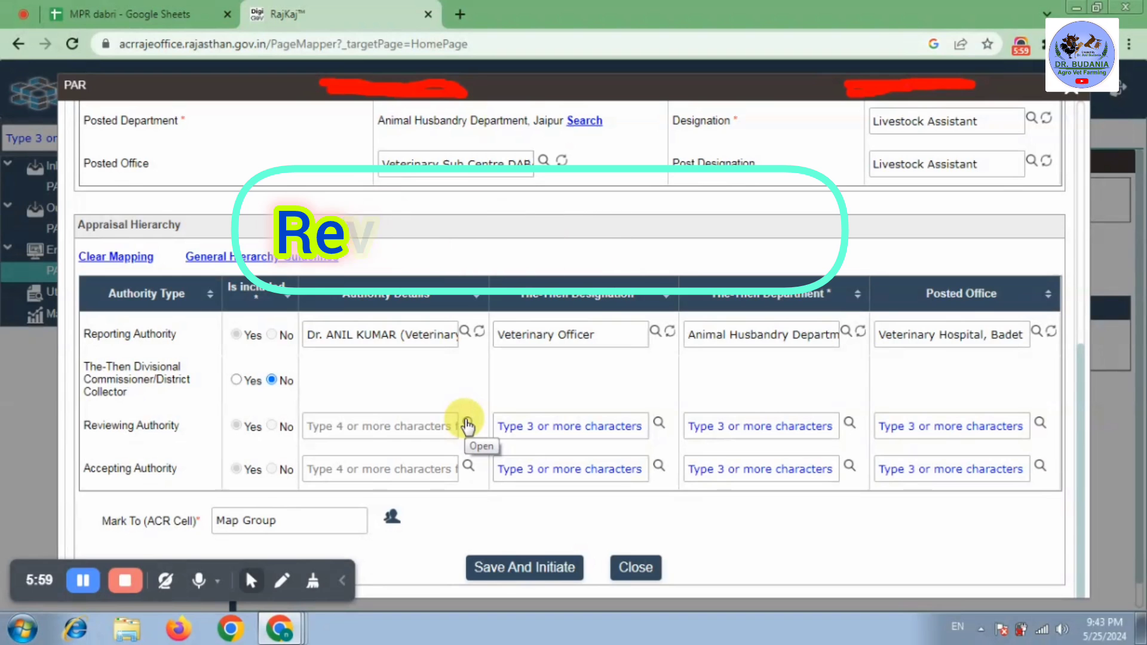
- Search by SSO ID and assign the Joint Director, Animal Husbandry Jhunjhunu as Reviewing Authority
{"action": "left_click", "coordinate": [468, 426]}
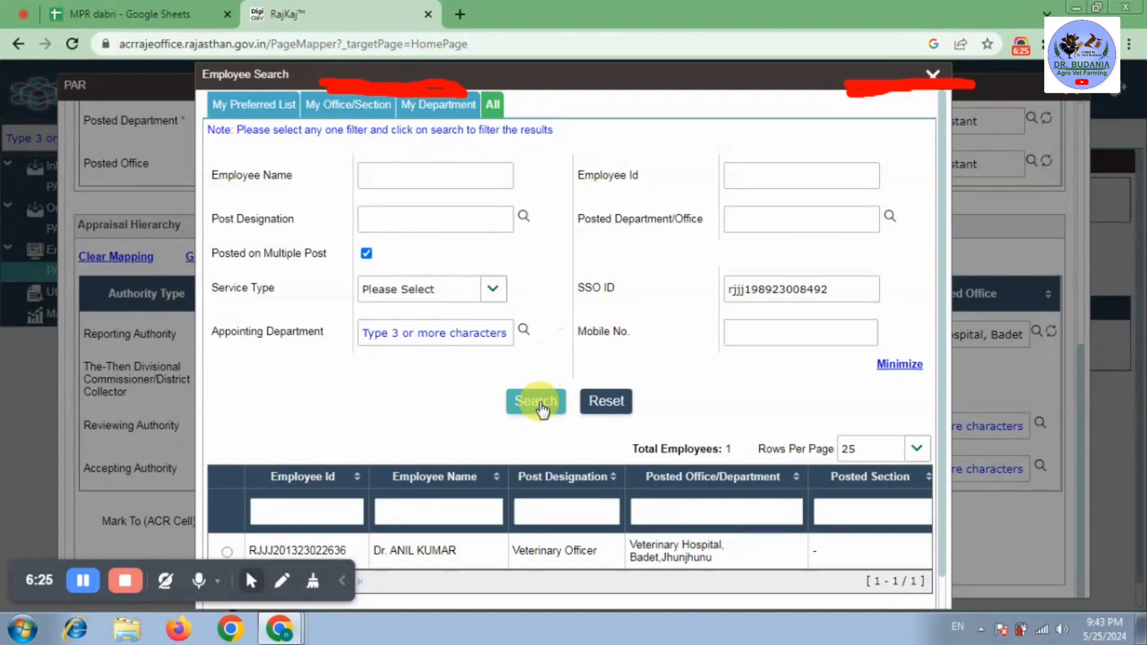
{"action": "left_click", "coordinate": [538, 401]}
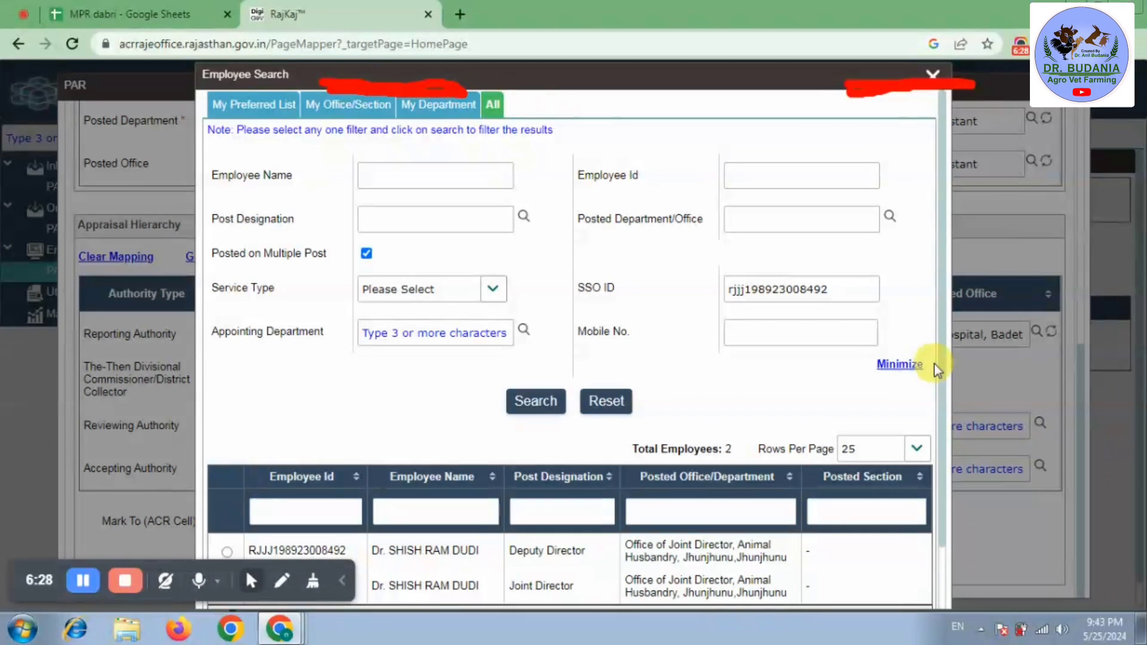
{"action": "scroll", "coordinate": [942, 363], "scroll_direction": "down", "scroll_amount": 1}
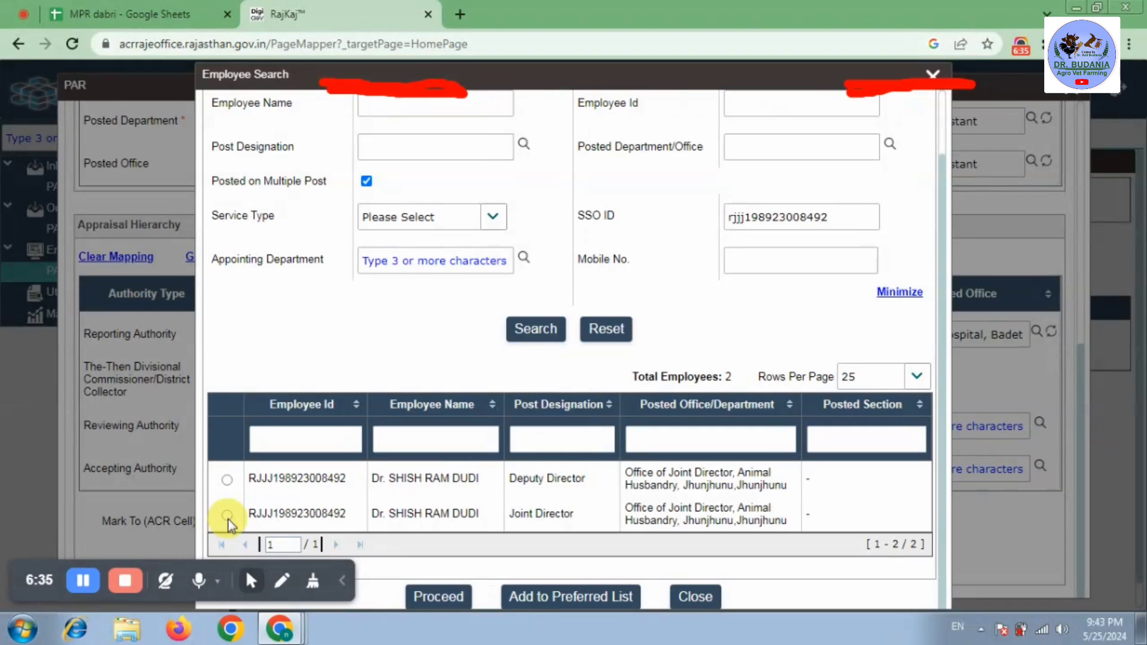
{"action": "left_click", "coordinate": [451, 600]}
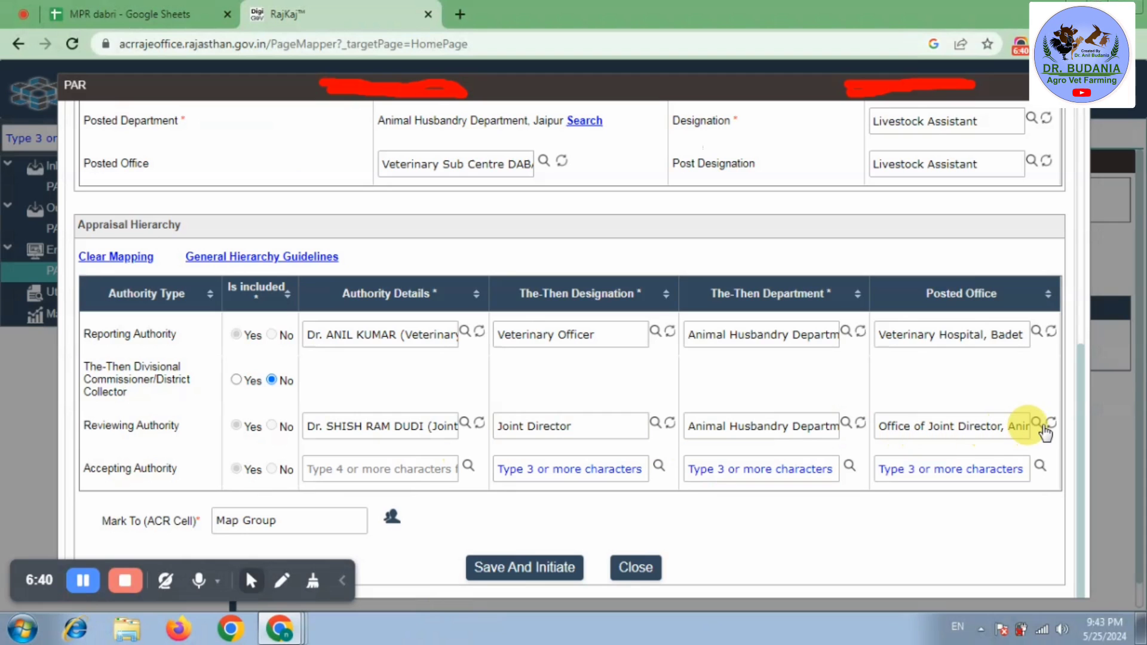
- Search all employees by SSO ID and assign the Health & Laboratory Additional Director as Accepting Authority
{"action": "left_click", "coordinate": [655, 423]}
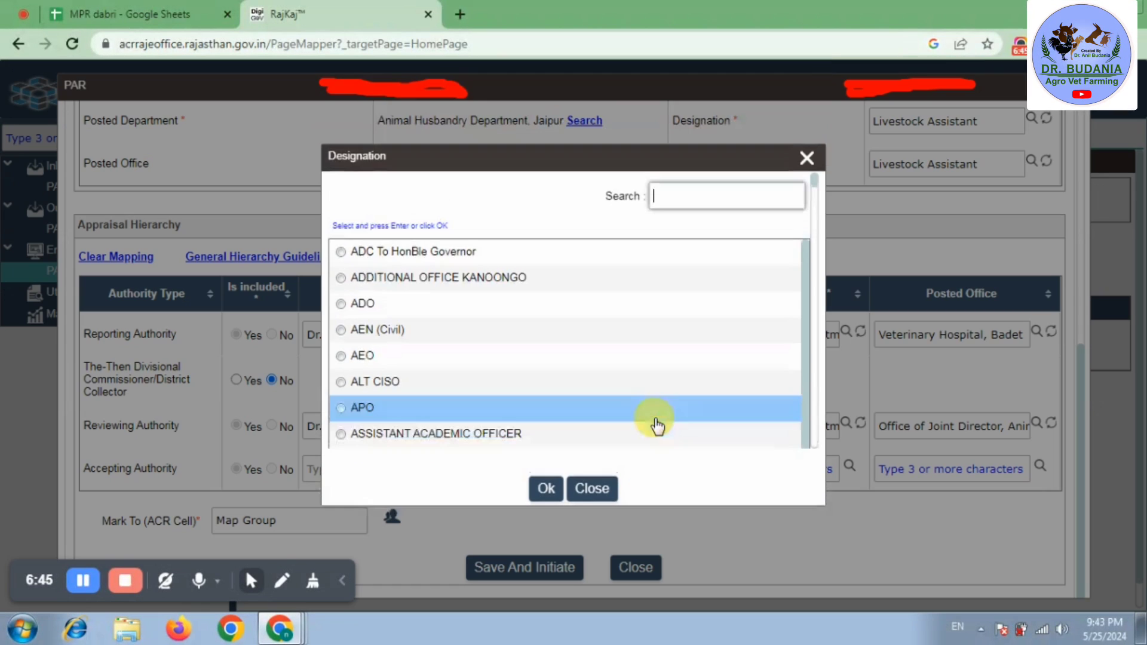
{"action": "left_click", "coordinate": [808, 160]}
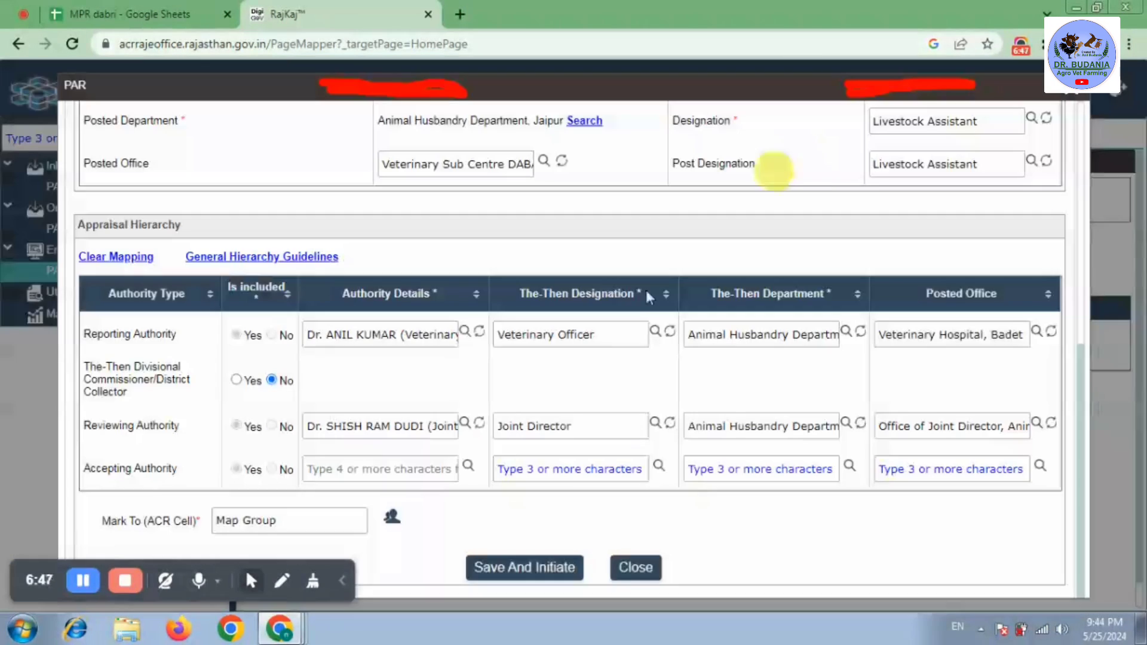
{"action": "left_click", "coordinate": [467, 467]}
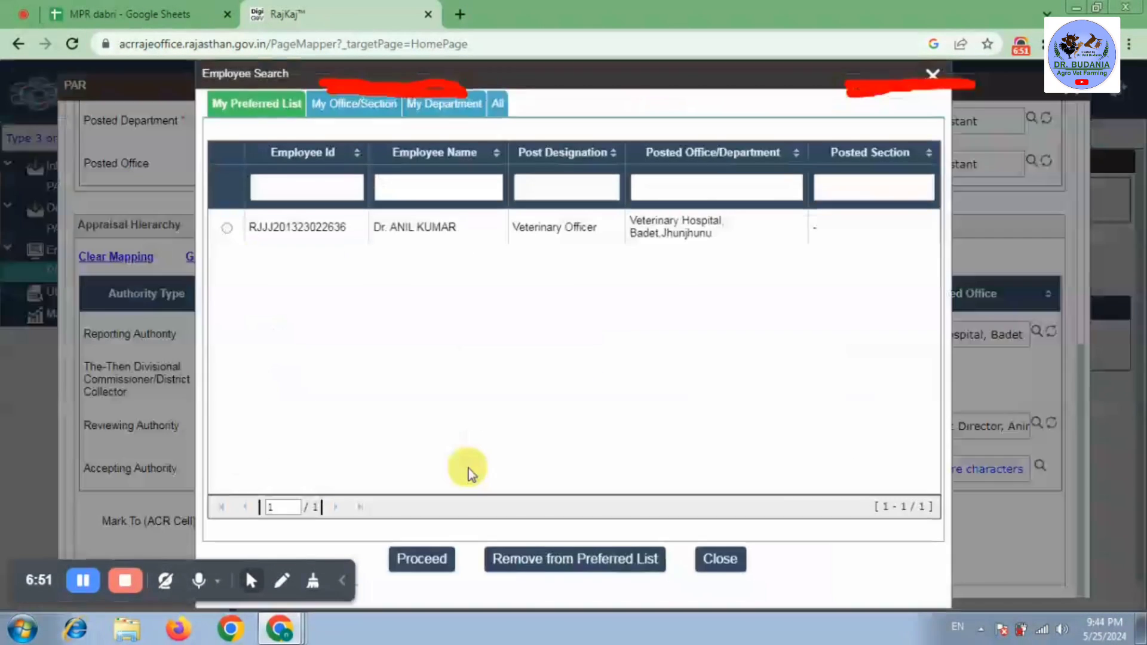
{"action": "left_click", "coordinate": [496, 109]}
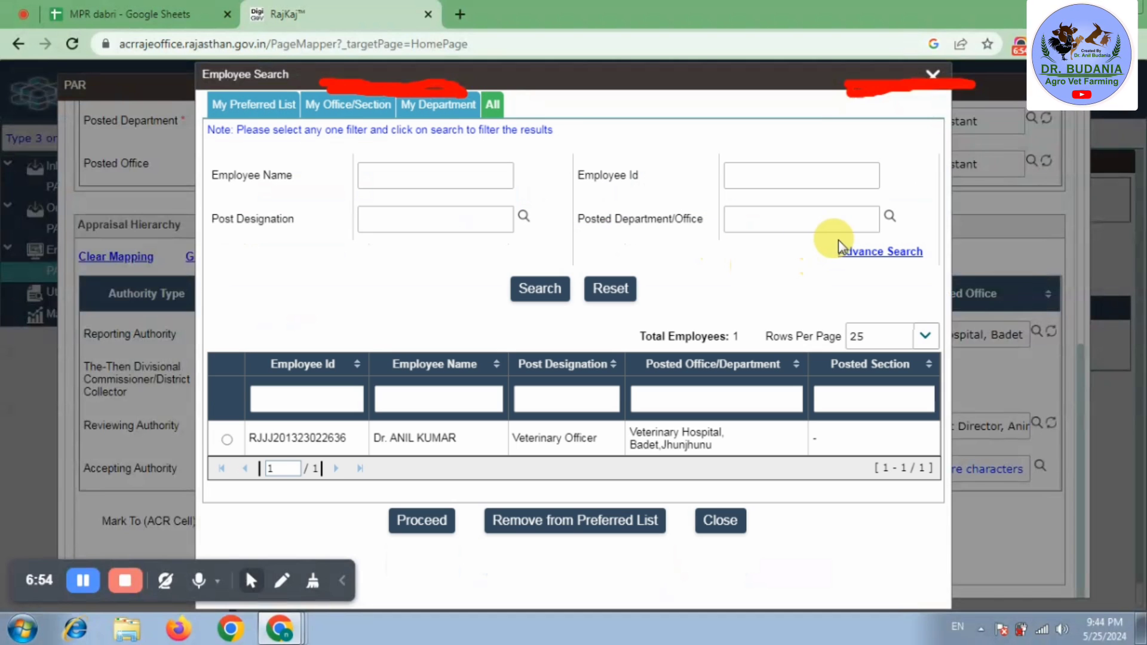
{"action": "left_click", "coordinate": [851, 263]}
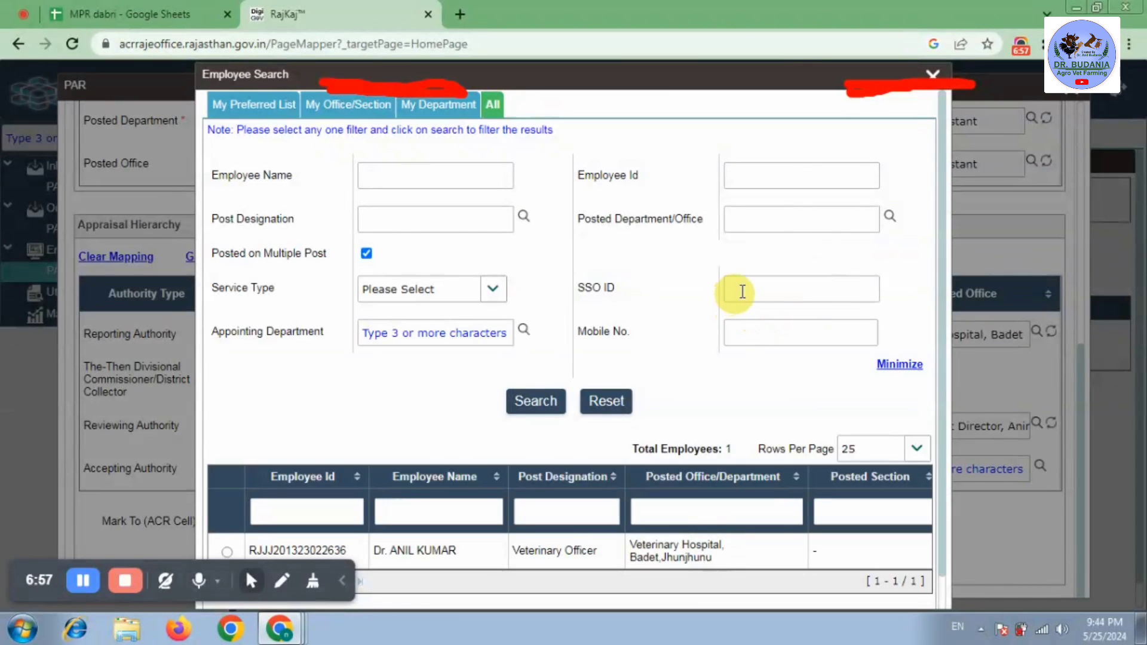
{"action": "left_click", "coordinate": [533, 403]}
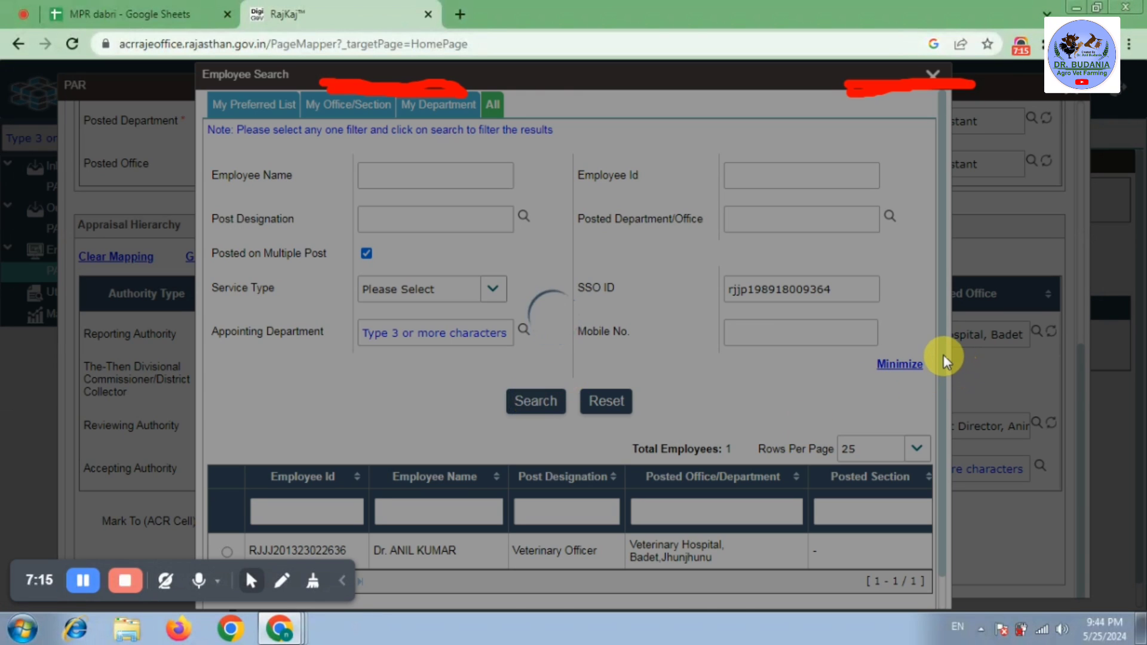
{"action": "scroll", "coordinate": [944, 352], "scroll_direction": "down", "scroll_amount": 3}
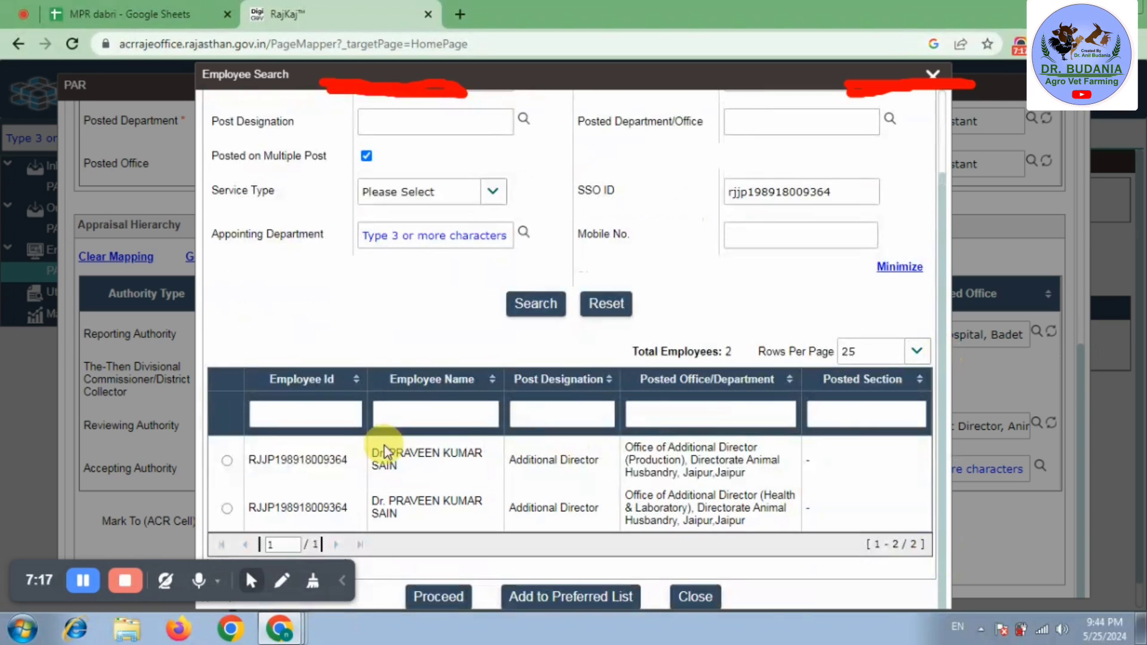
{"action": "left_click", "coordinate": [230, 506]}
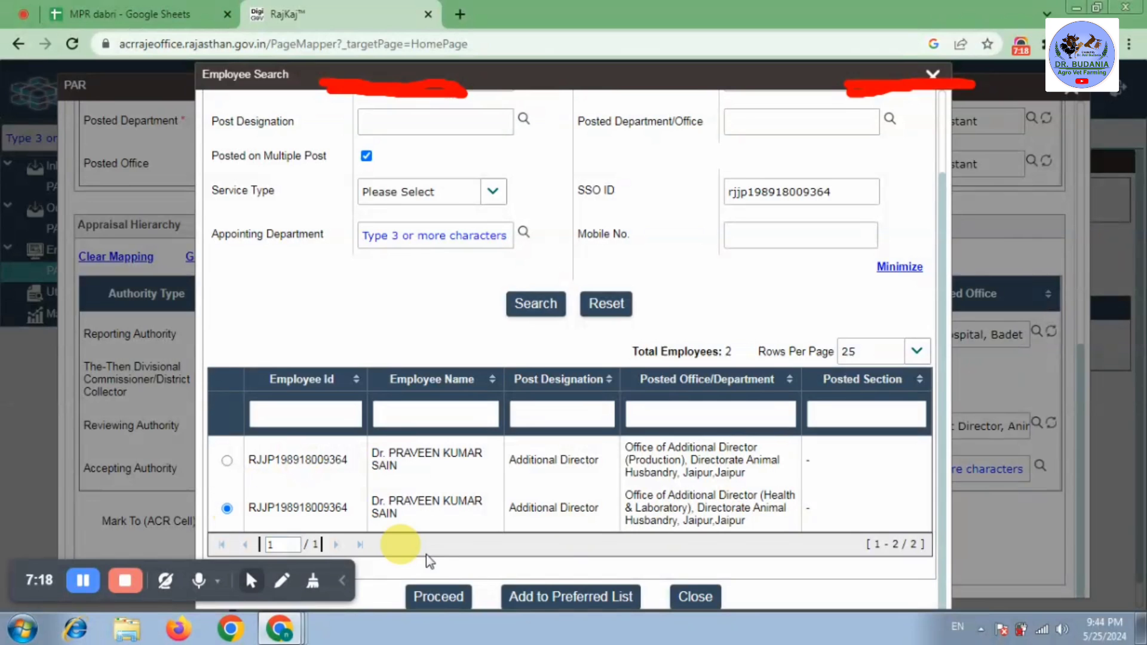
{"action": "left_click", "coordinate": [439, 596]}
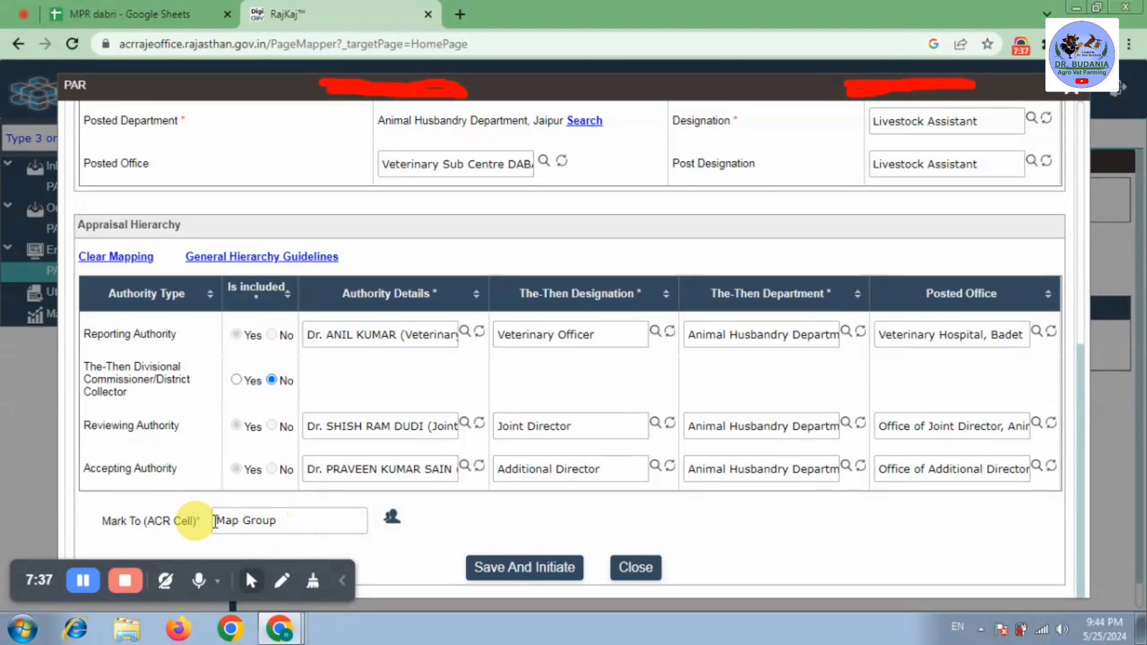
- Mark the PAR to ACR cell group PAR Group AH (Non Gazetted)
{"action": "left_click", "coordinate": [391, 518]}
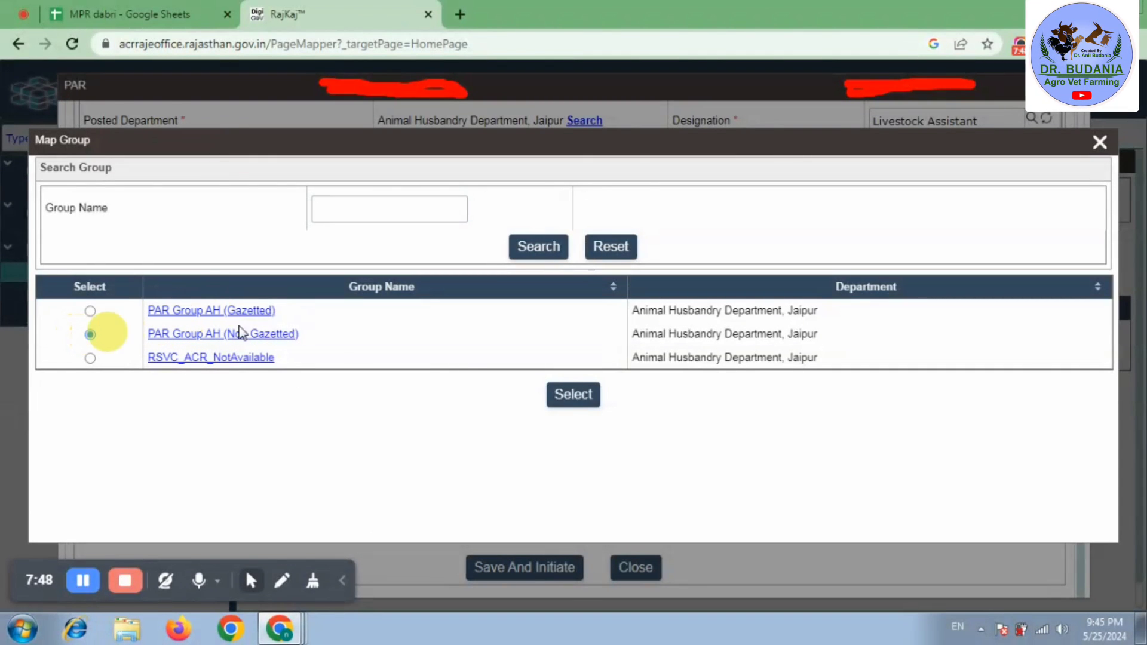
{"action": "left_click", "coordinate": [564, 396]}
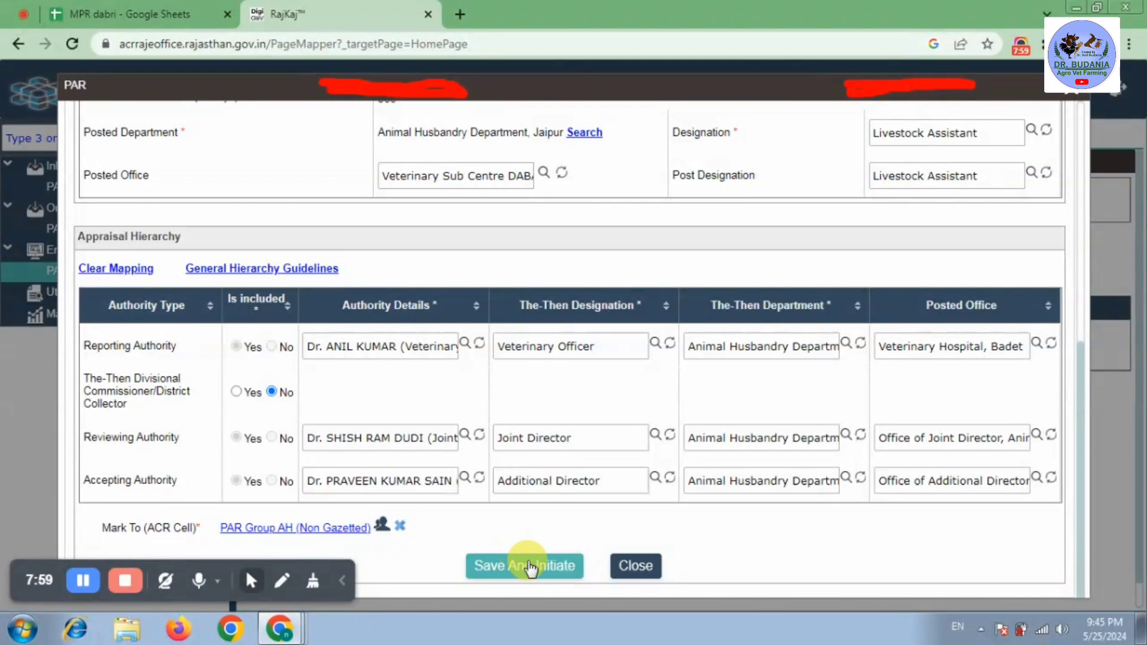
- Save and initiate the PAR, leaving the absence reason empty
{"action": "left_click", "coordinate": [529, 565]}
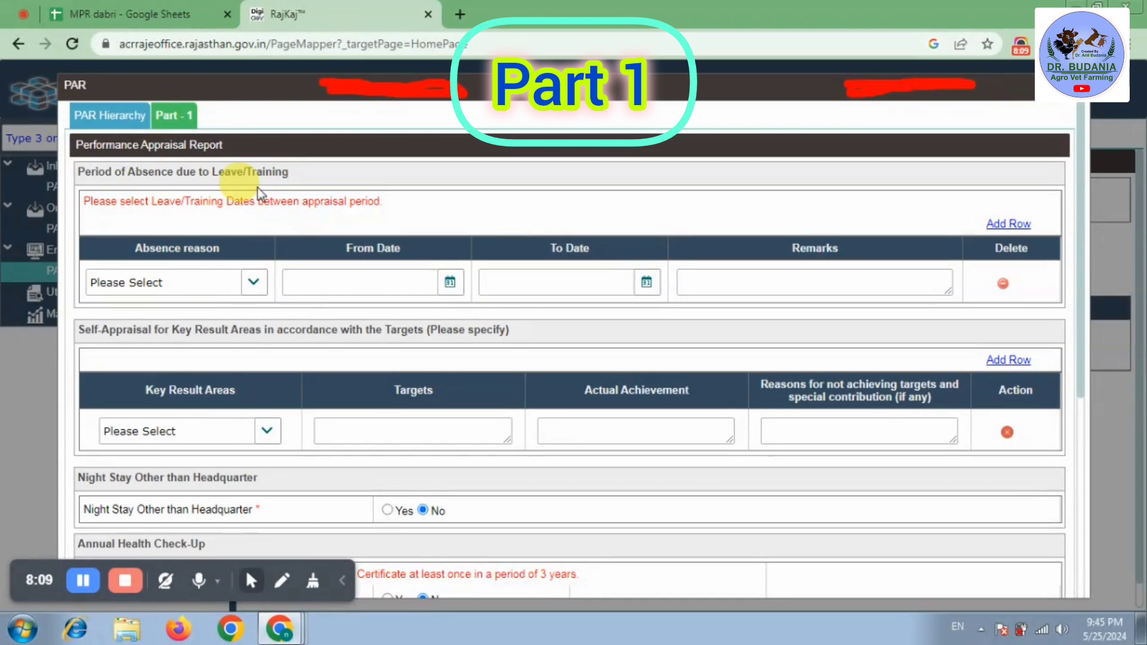
{"action": "left_click", "coordinate": [253, 286]}
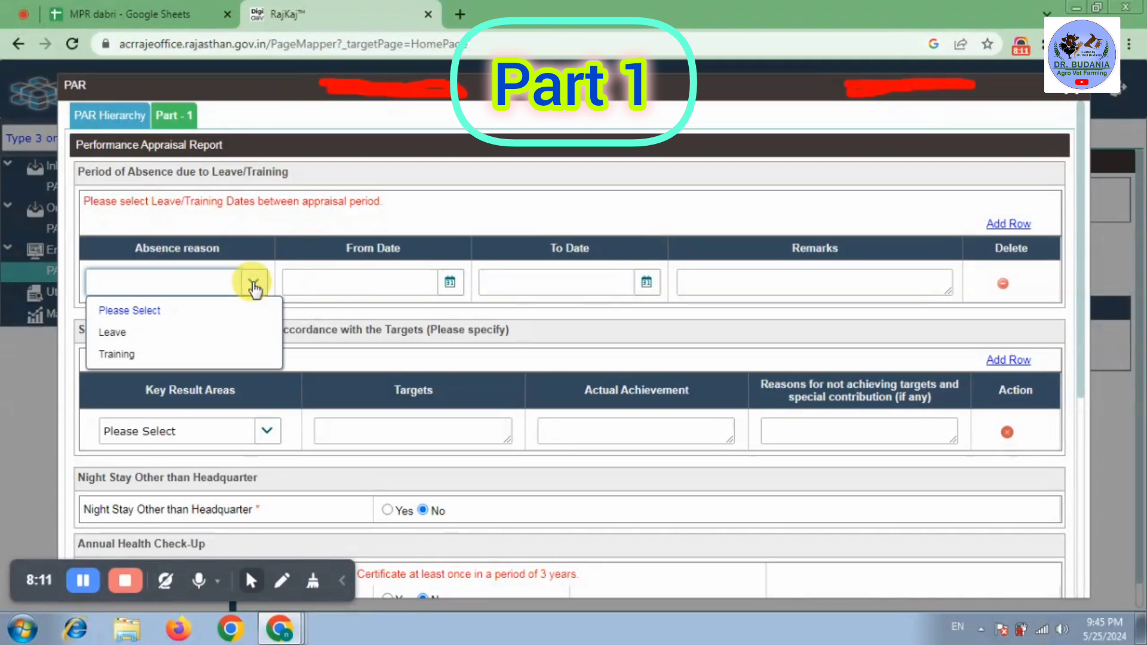
{"action": "left_click", "coordinate": [254, 287]}
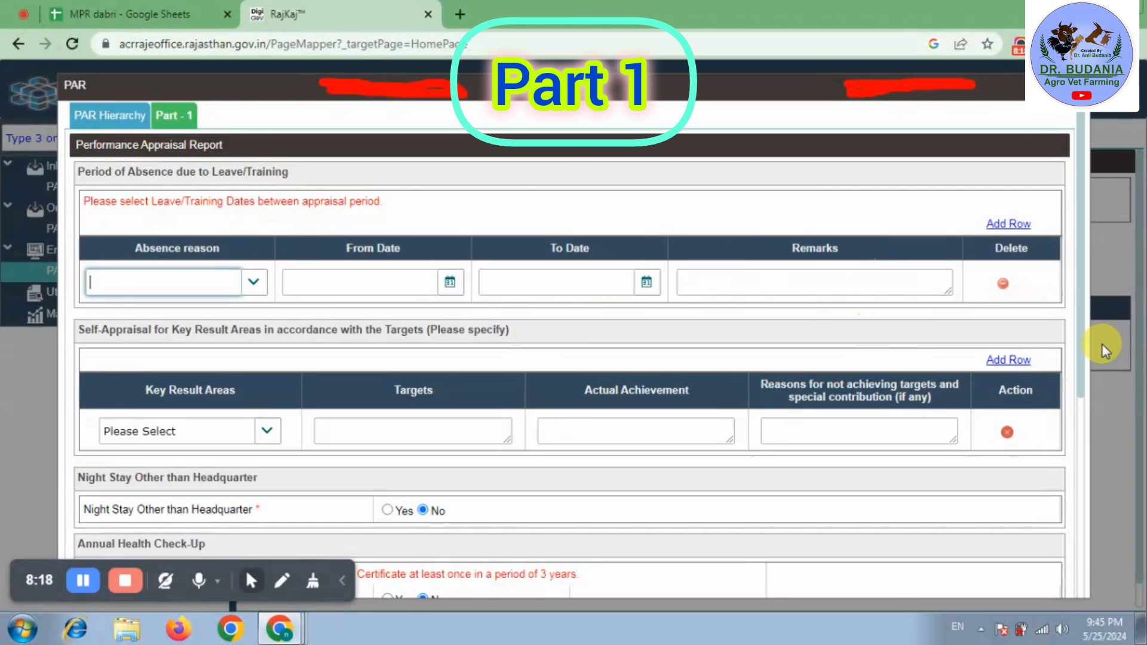
- Set the first key result area to Physical Targets and add another row
{"action": "left_click_drag", "start_coordinate": [1082, 327], "coordinate": [1087, 439]}
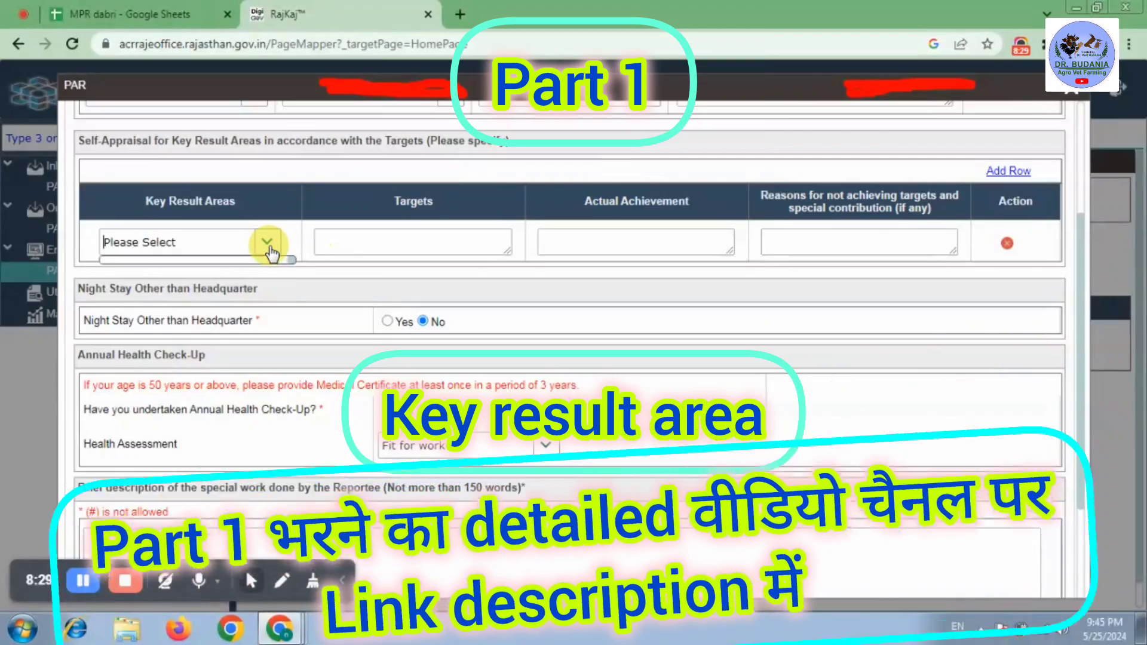
{"action": "left_click", "coordinate": [267, 243]}
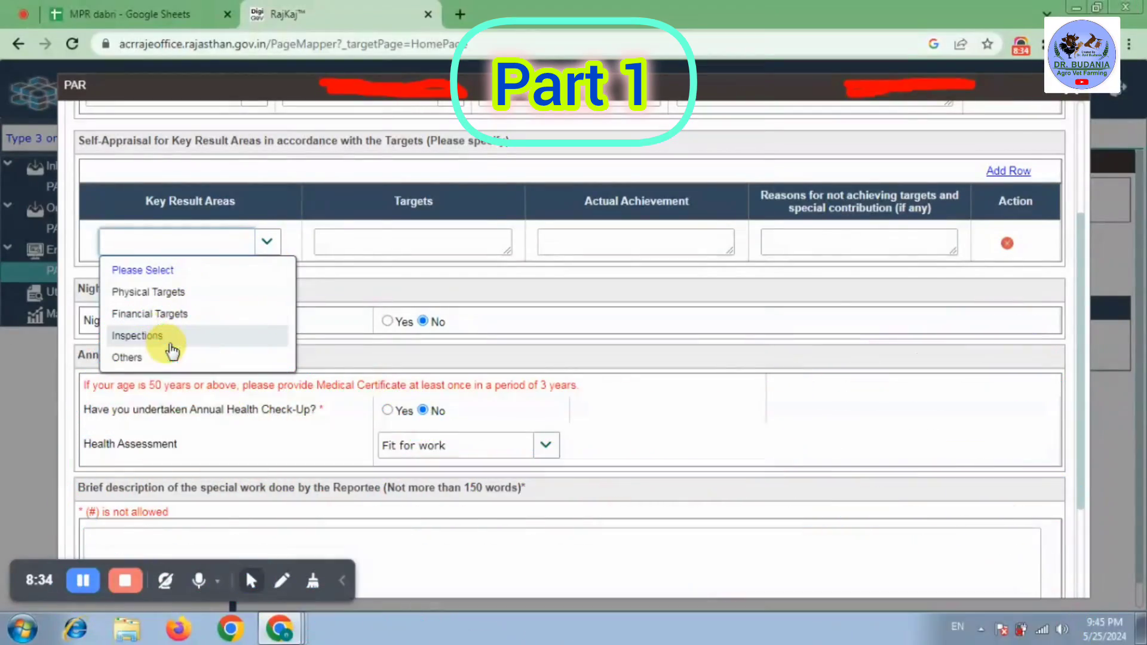
{"action": "left_click", "coordinate": [213, 294]}
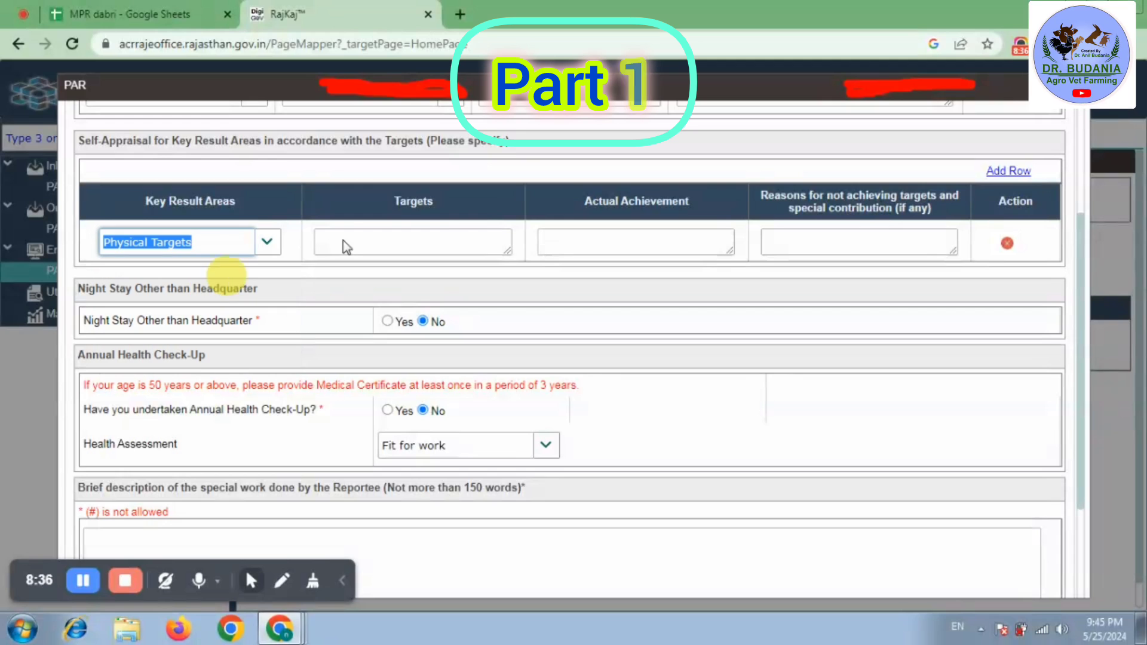
{"action": "left_click", "coordinate": [997, 173]}
{"action": "left_click", "coordinate": [1007, 173]}
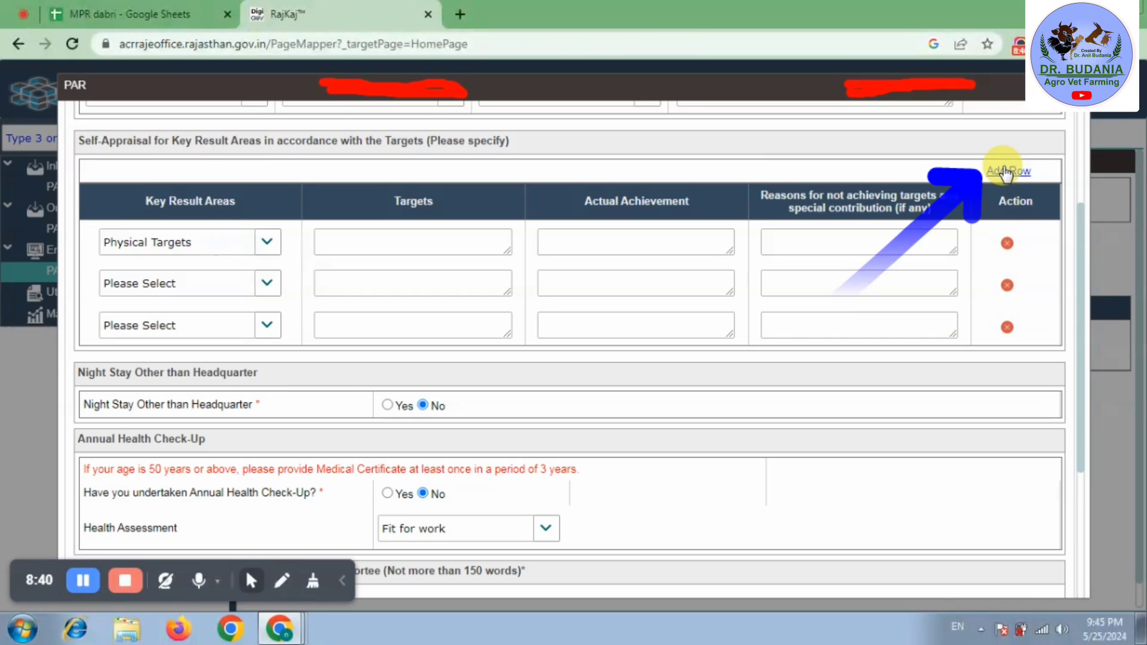
{"action": "left_click", "coordinate": [1007, 173]}
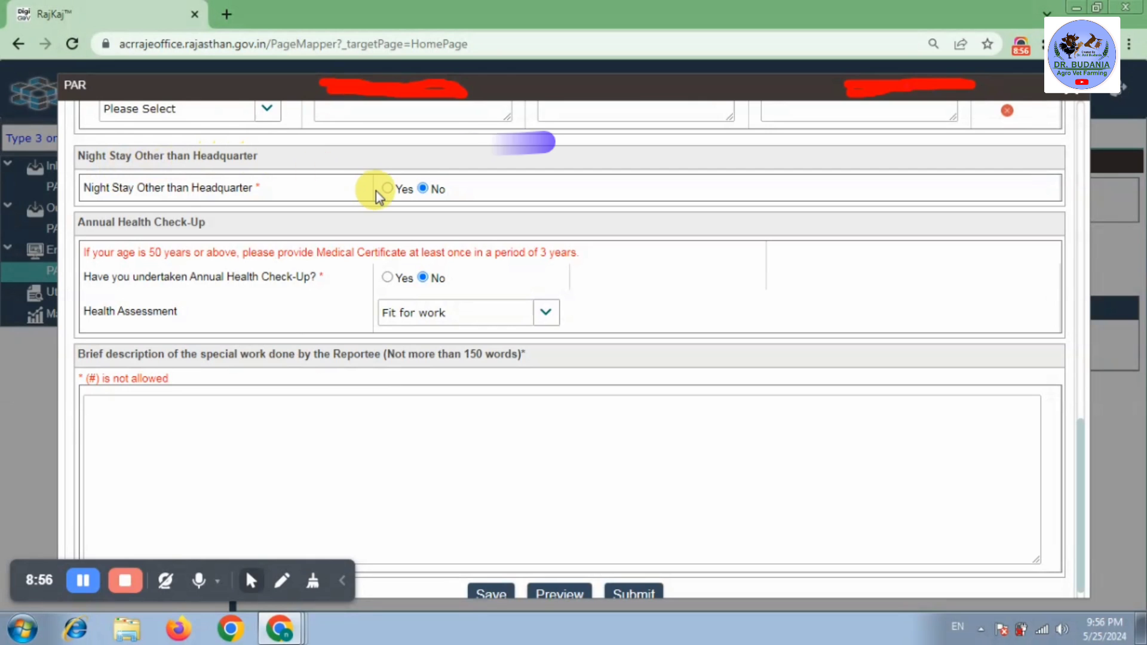
{"action": "left_click", "coordinate": [393, 189]}
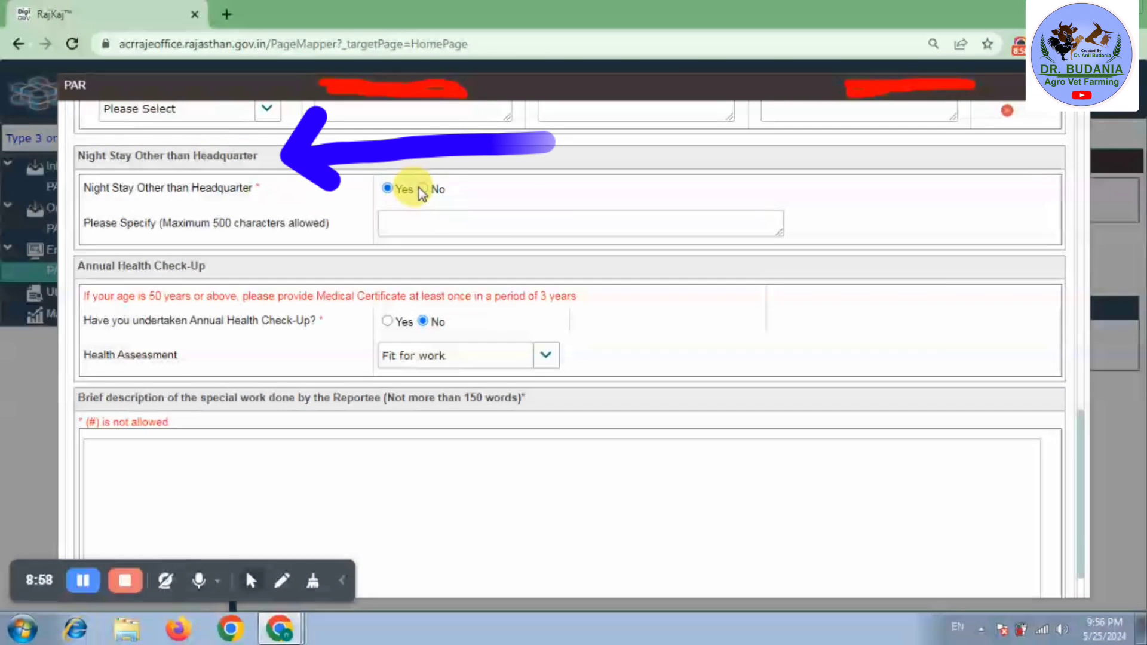
{"action": "left_click", "coordinate": [422, 189]}
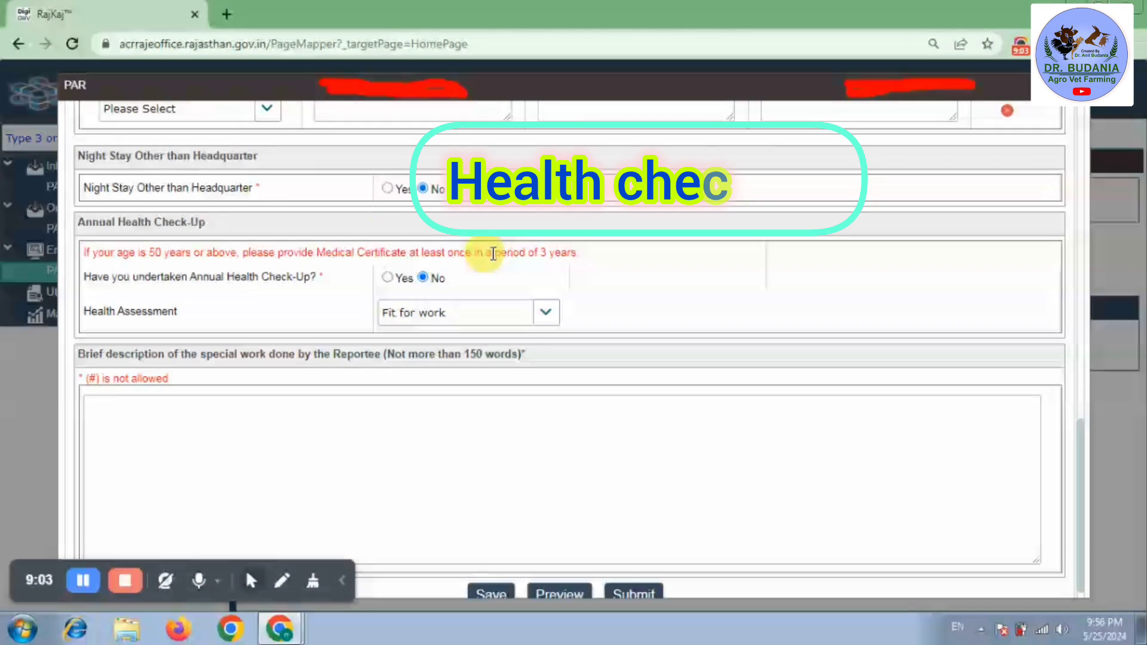
{"action": "left_click", "coordinate": [388, 278]}
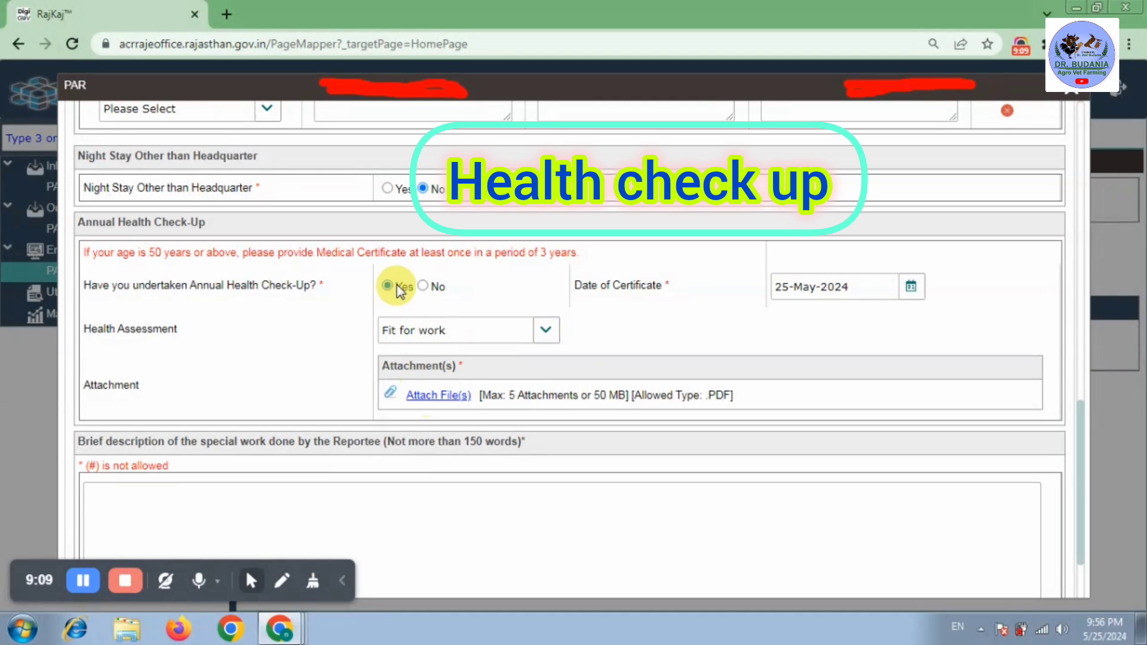
{"action": "left_click", "coordinate": [424, 286]}
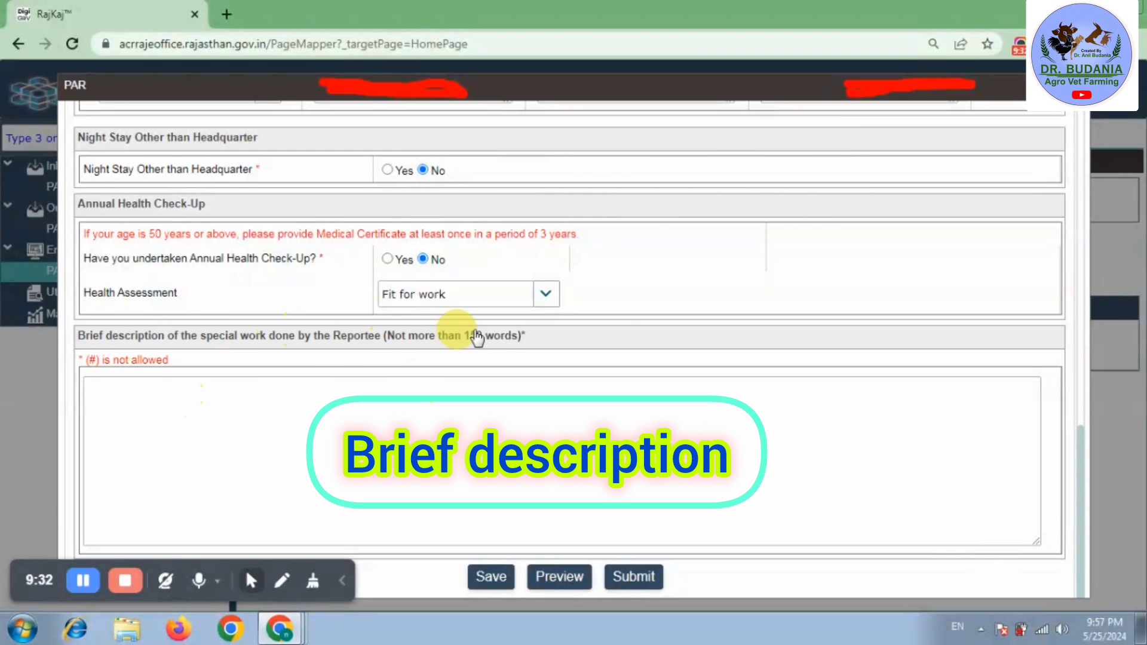
- Paste the prepared Hindi description of special work done in 2023-24 and save the form
{"action": "left_click", "coordinate": [120, 389]}
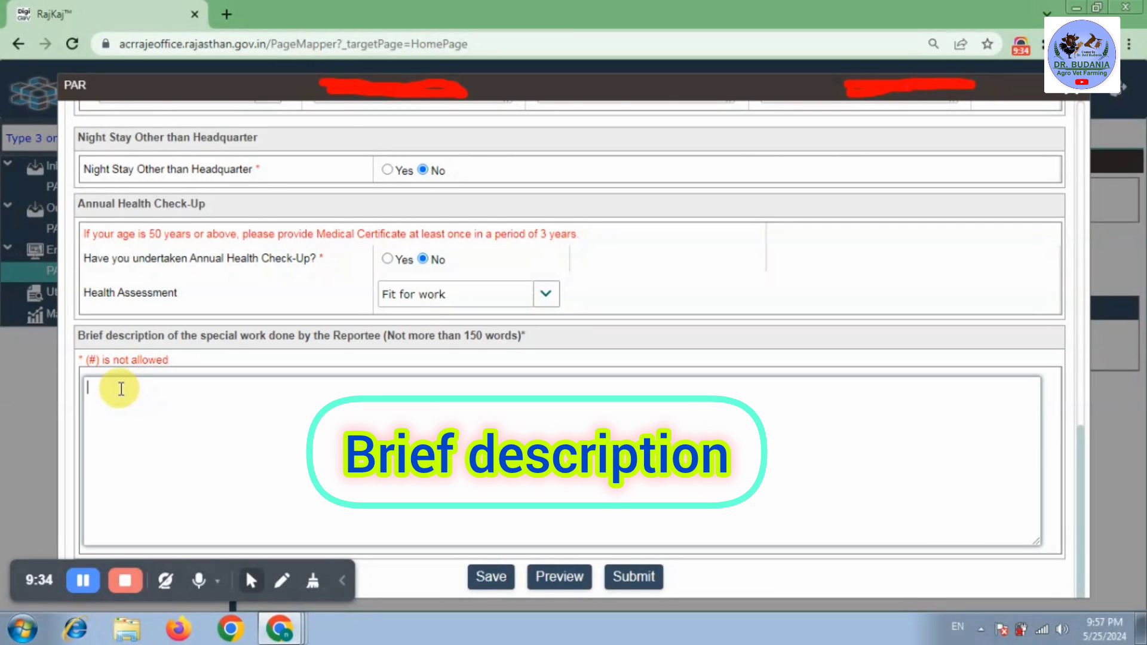
{"action": "key", "text": "ctrl+v"}
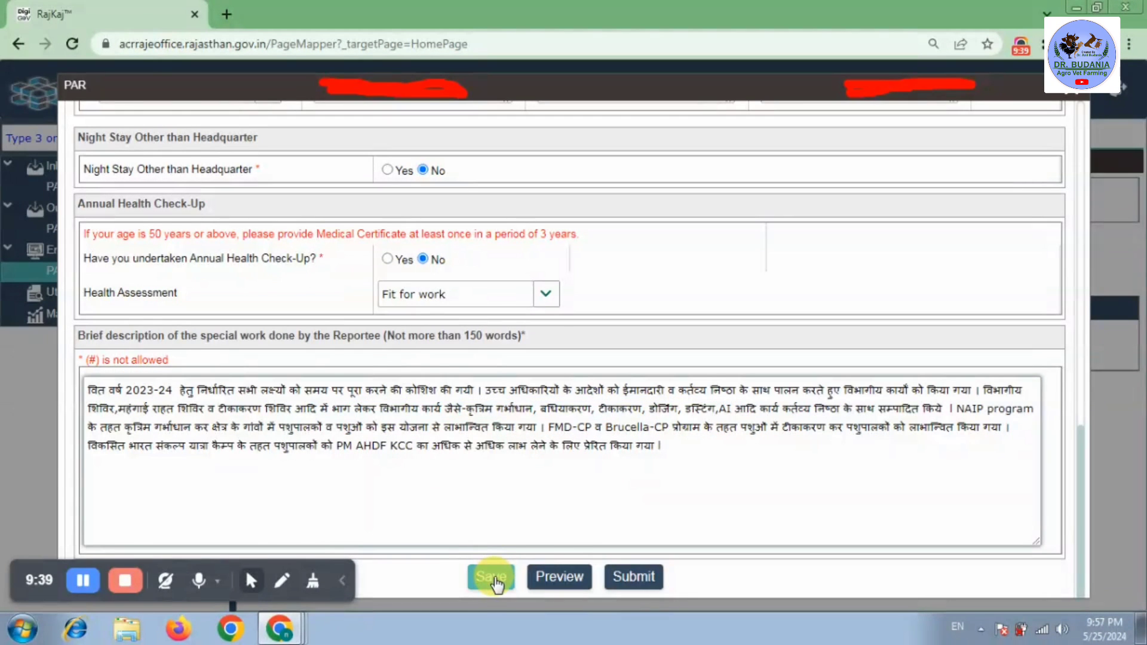
{"action": "left_click", "coordinate": [492, 579]}
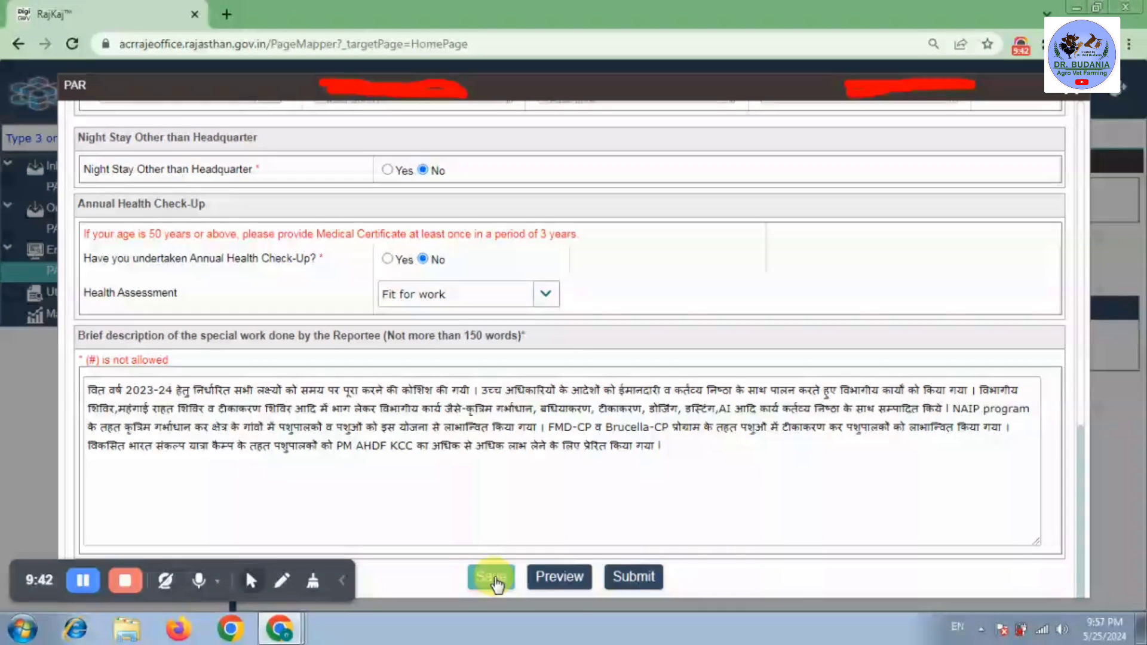
- Review the PAR print preview report, then close it to return to the form
{"action": "left_click", "coordinate": [563, 578]}
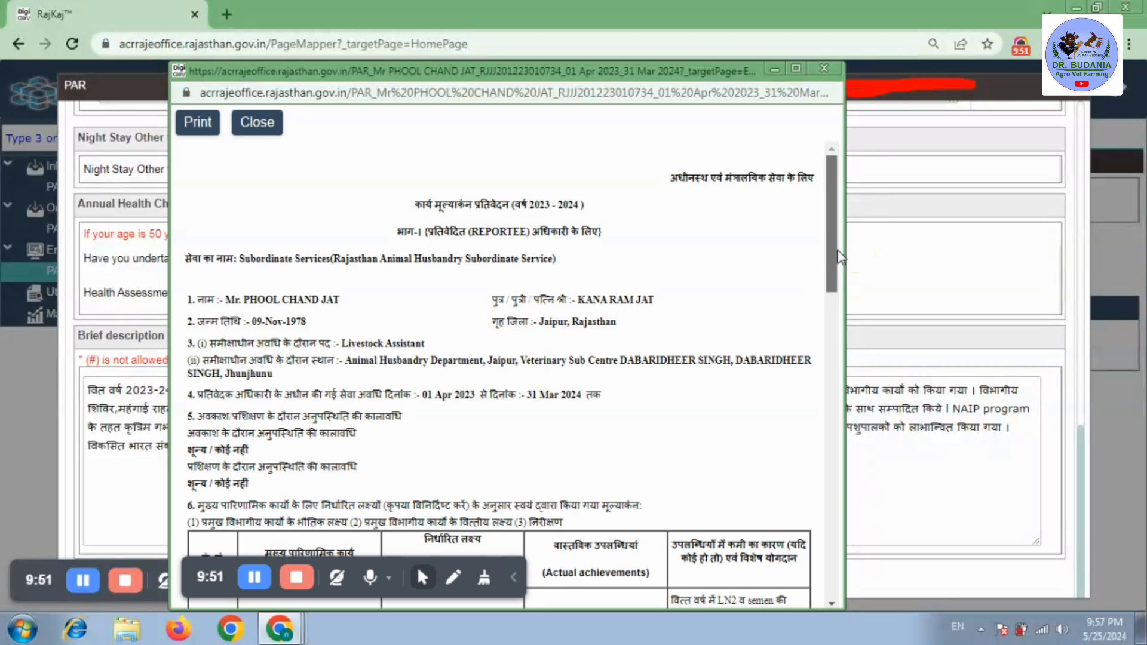
{"action": "left_click_drag", "start_coordinate": [838, 254], "coordinate": [834, 554]}
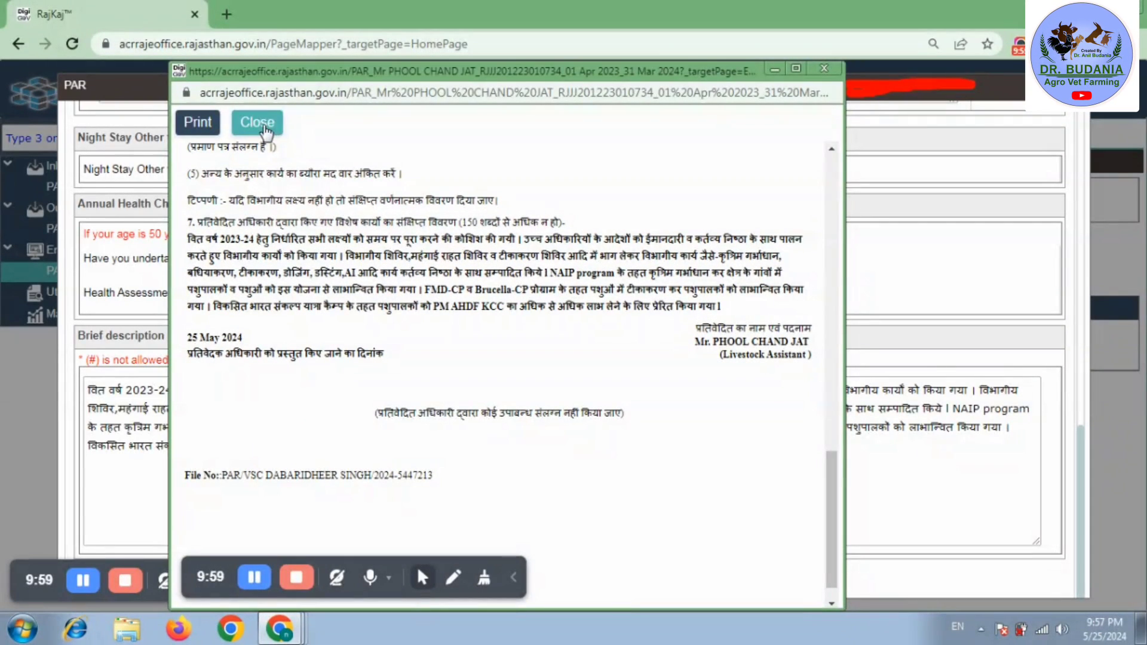
{"action": "left_click", "coordinate": [265, 129]}
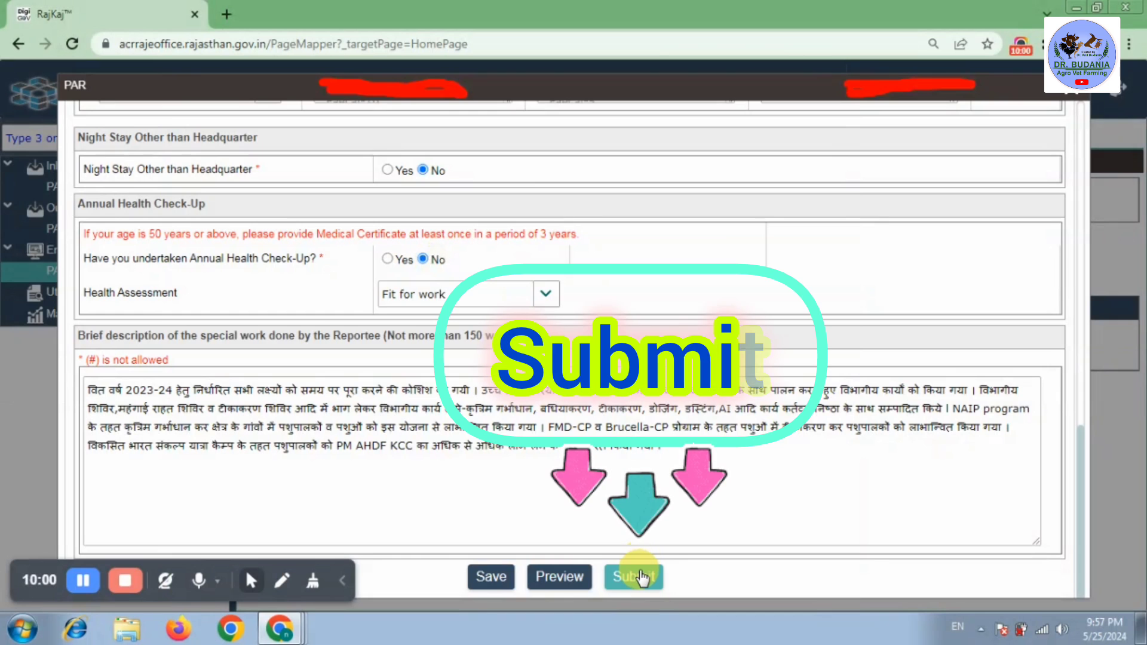
- Submit the 2023-2024 self-appraisal to the reporting officer and review its file and printable PAR
{"action": "left_click", "coordinate": [639, 570]}
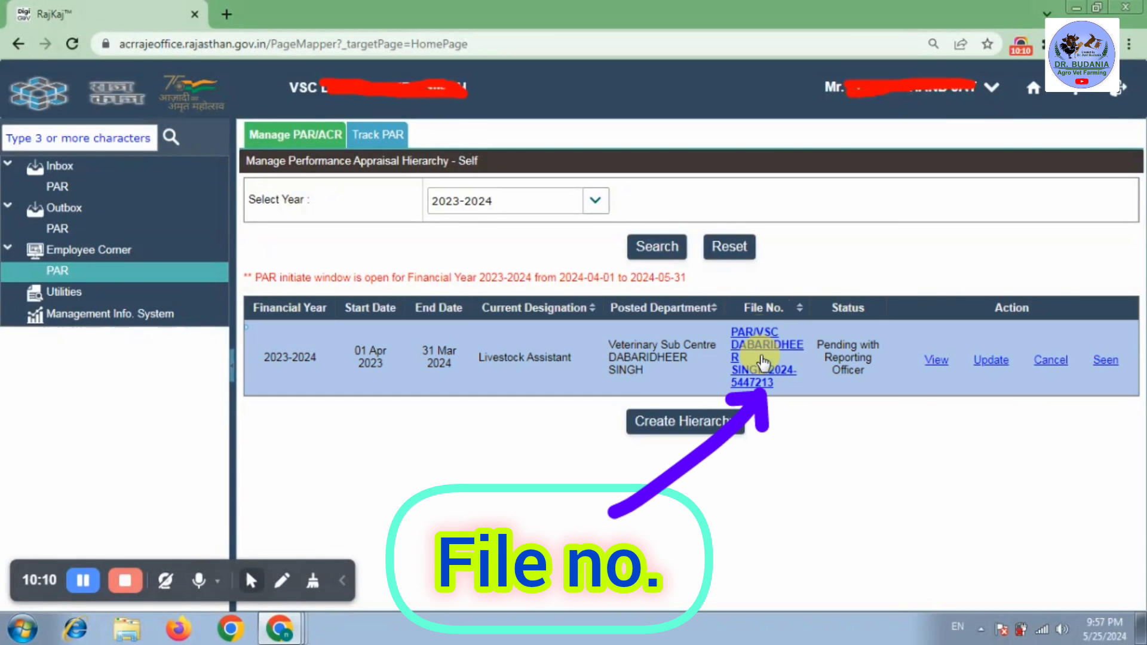
{"action": "left_click", "coordinate": [761, 361]}
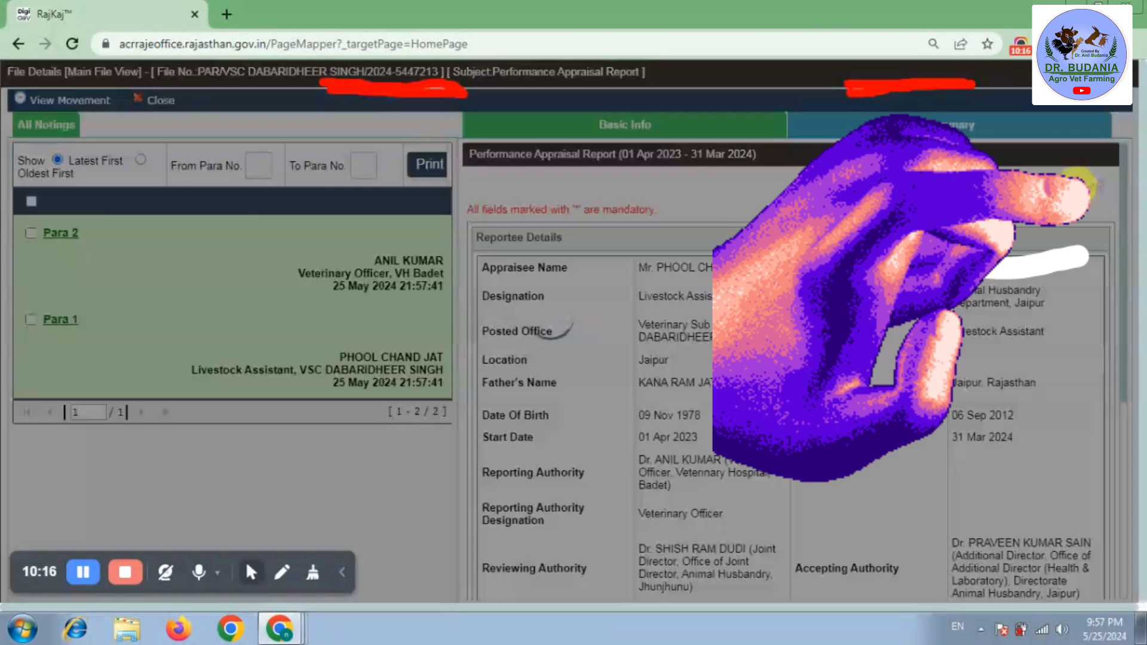
{"action": "left_click", "coordinate": [1086, 185]}
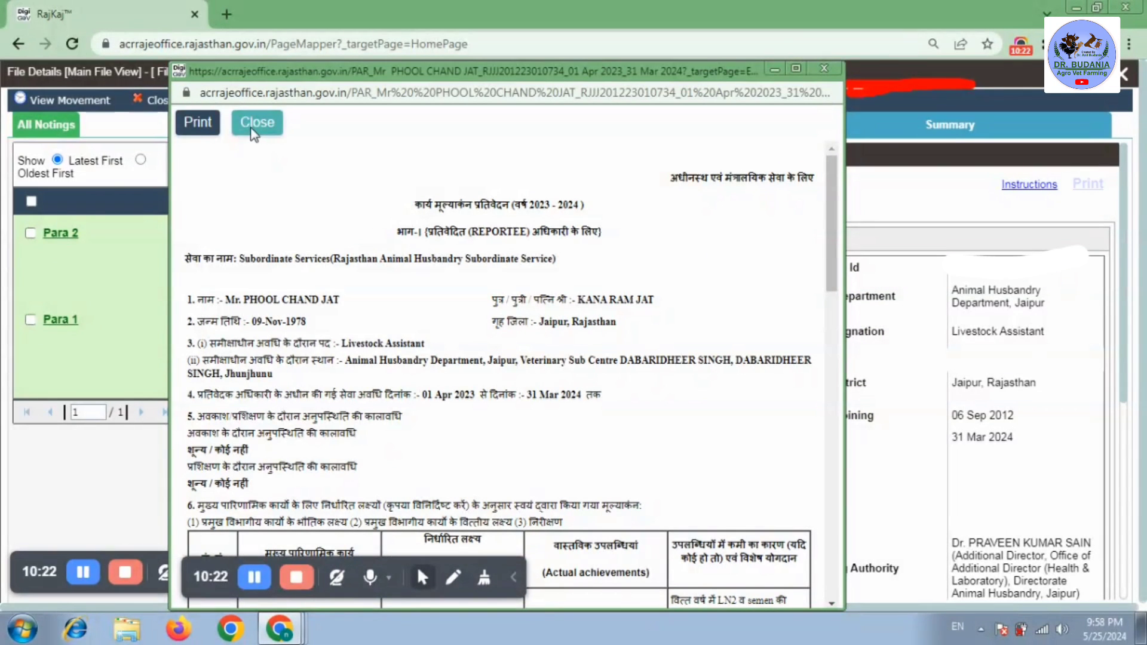
{"action": "left_click", "coordinate": [253, 128]}
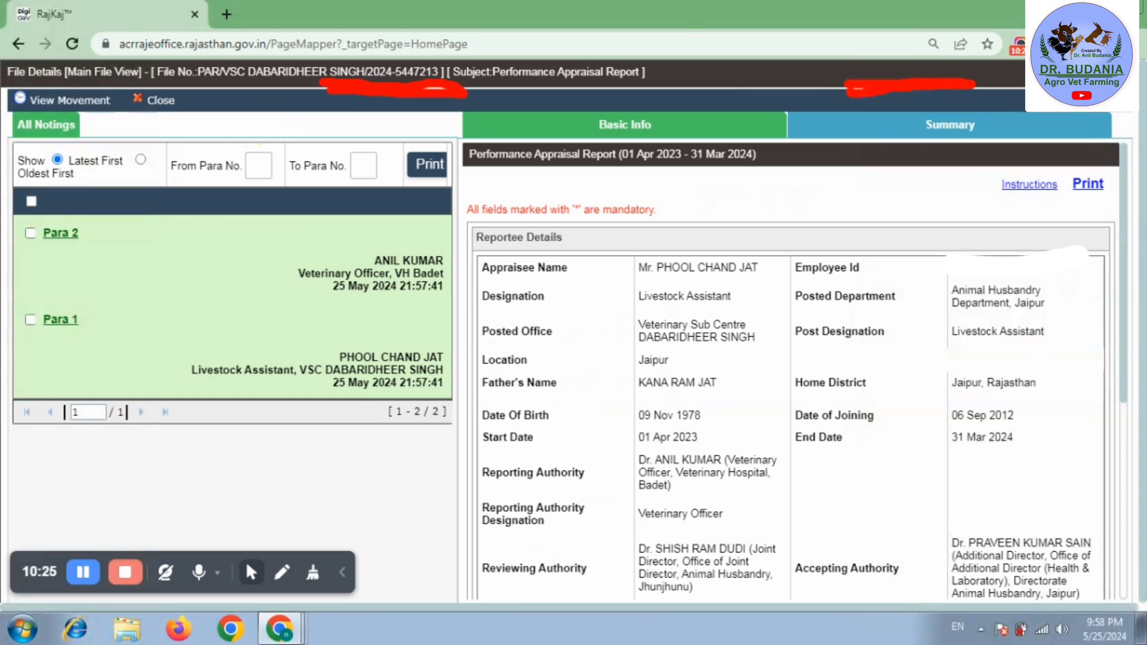
{"action": "left_click", "coordinate": [1121, 79]}
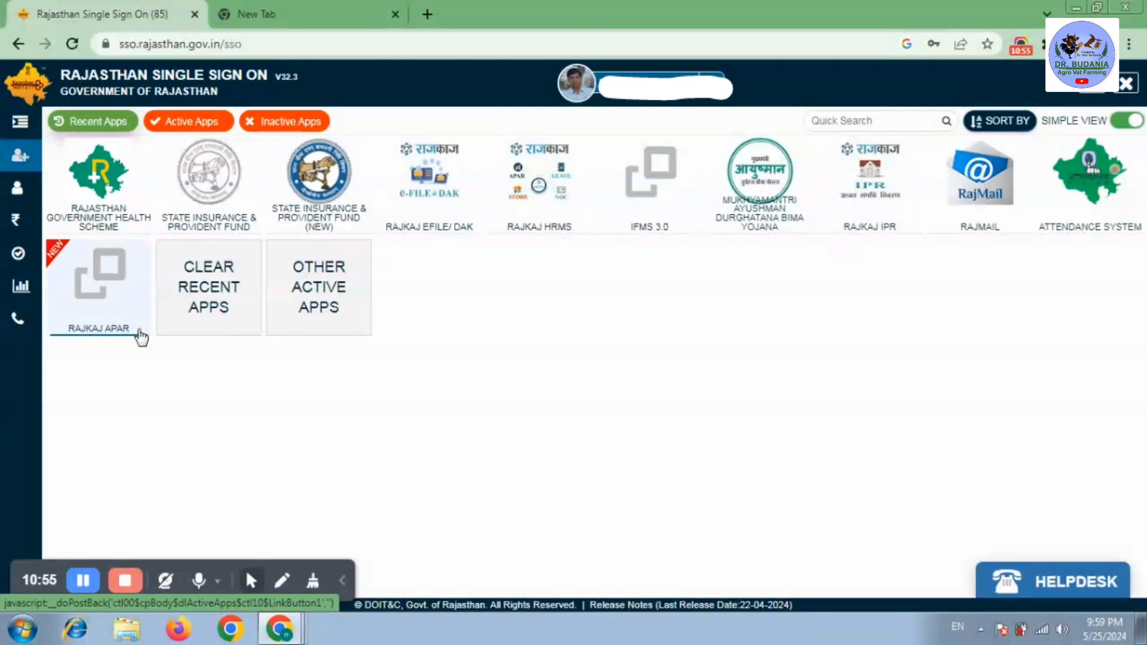
- Launch RAJKAJ APAR from the SSO dashboard
{"action": "left_click", "coordinate": [102, 296]}
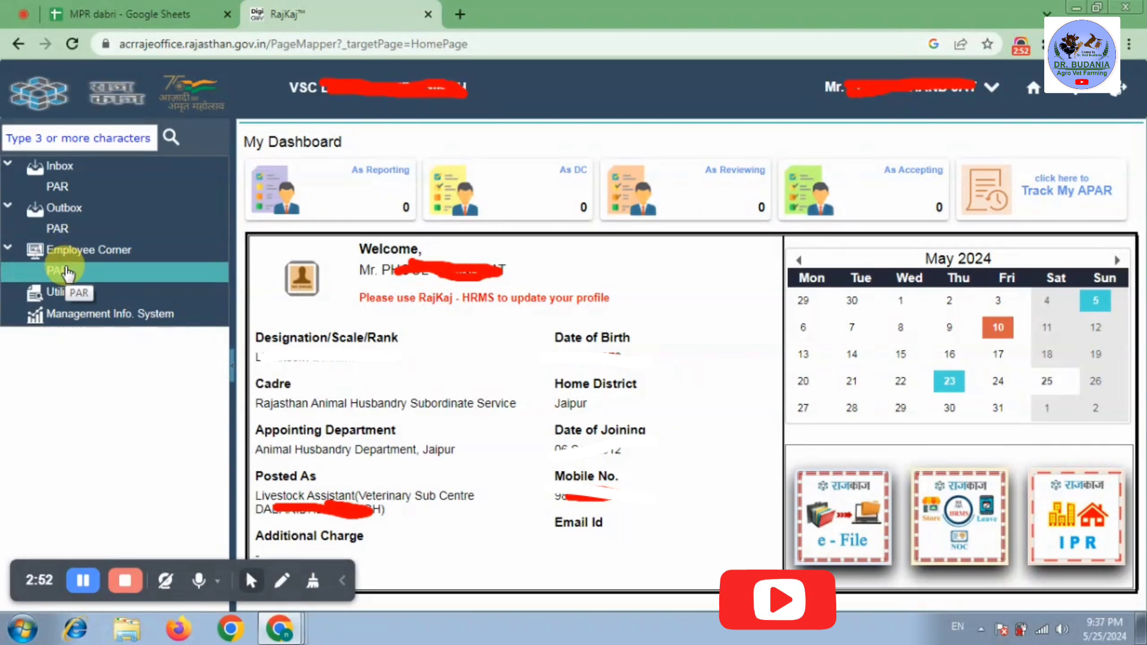
- Enter PAR through OTP verification and open the Cancel PAR form for the 2023-2024 record
{"action": "left_click", "coordinate": [66, 271]}
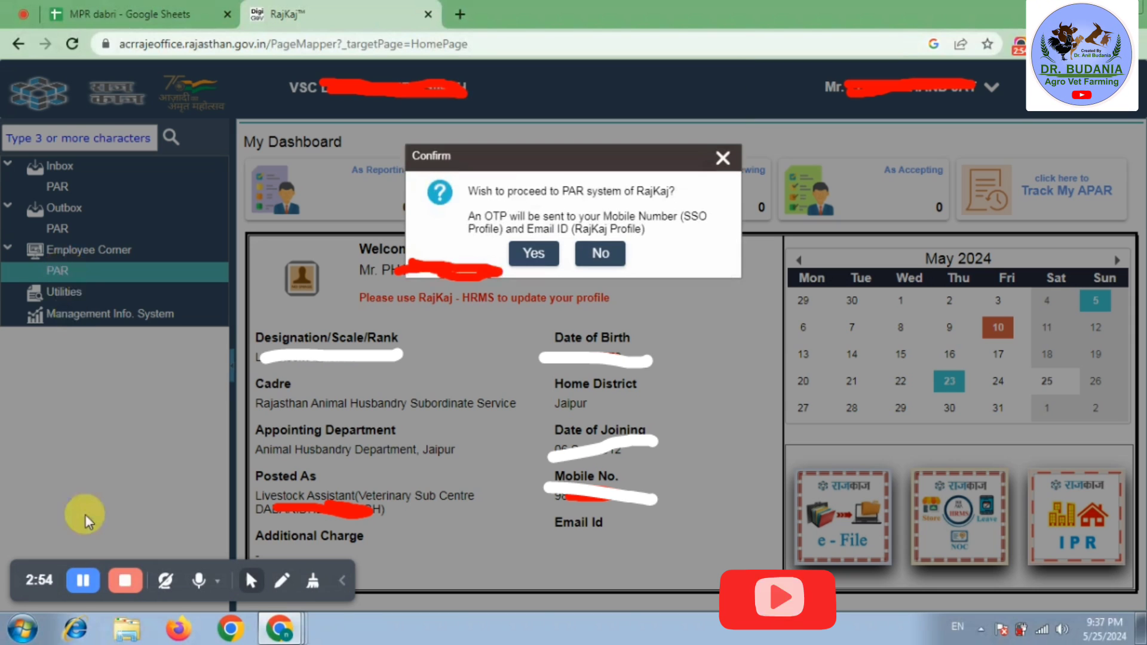
{"action": "left_click", "coordinate": [533, 254]}
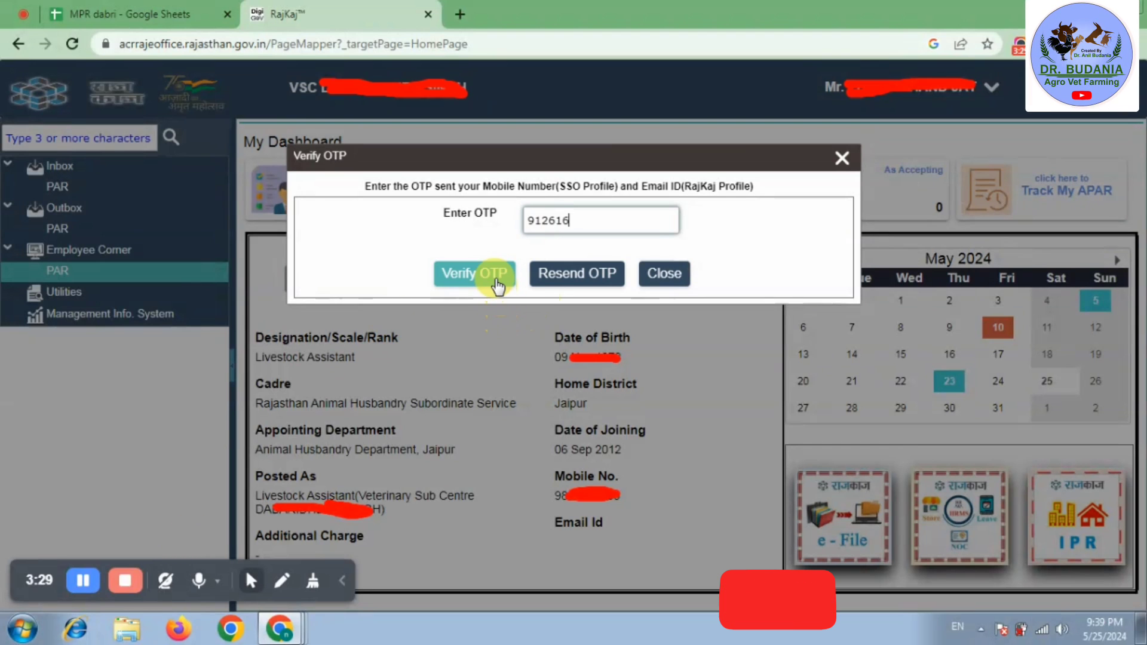
{"action": "left_click", "coordinate": [466, 274]}
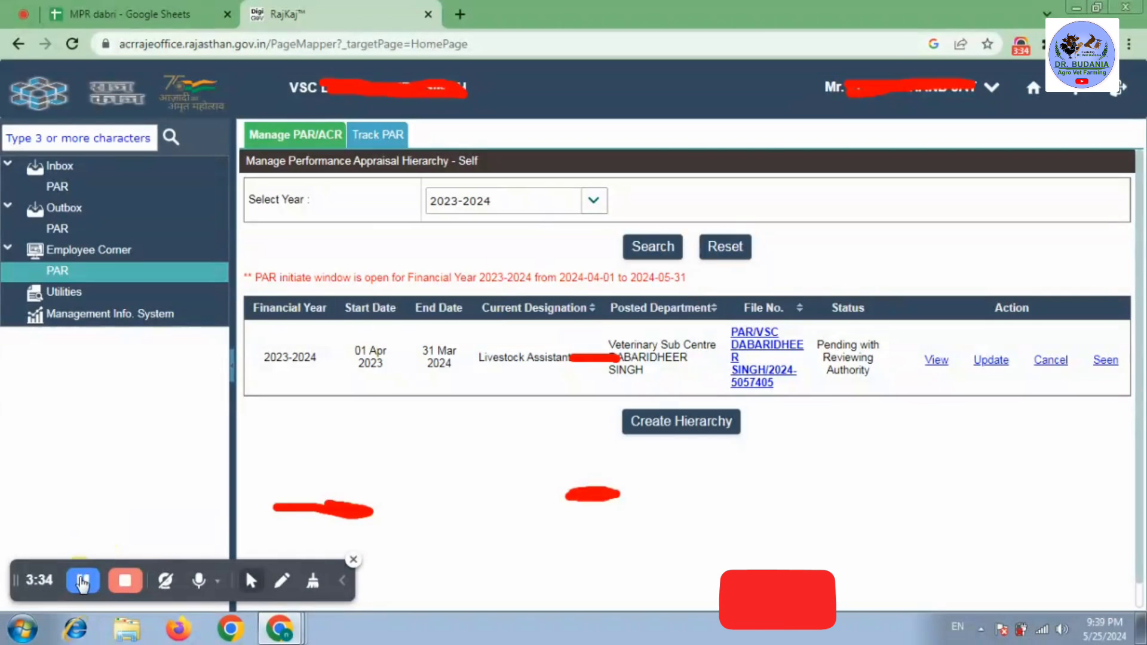
{"action": "left_click", "coordinate": [82, 582]}
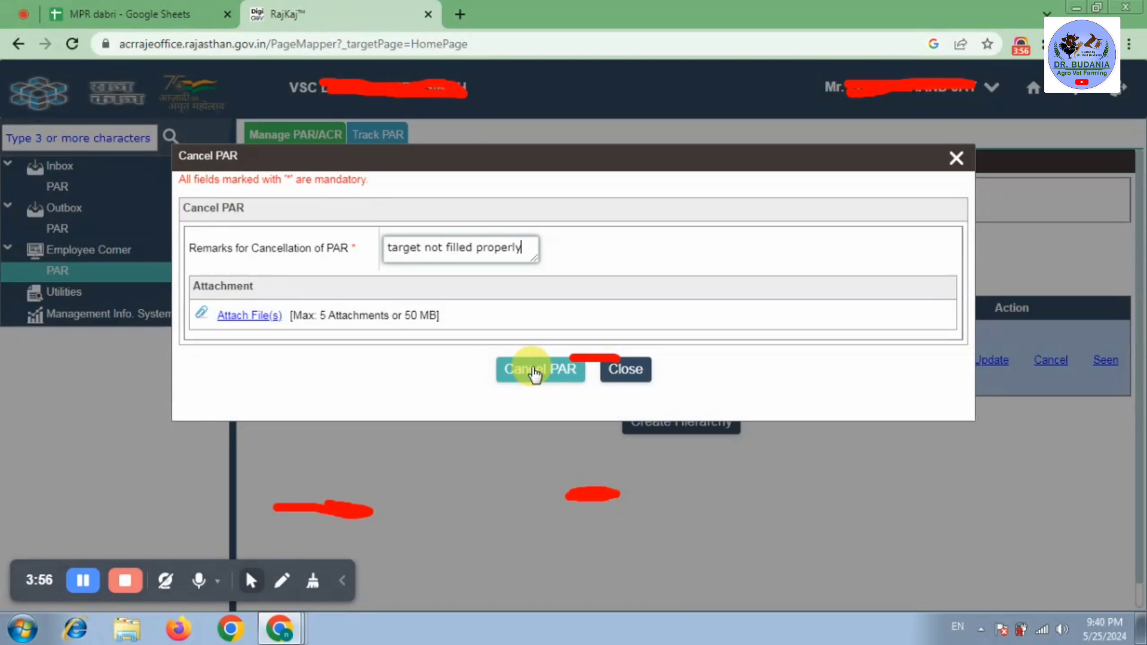
- Confirm cancelling the 2023-2024 PAR, then search 2023-2024 to see Hierarchy Not Configured
{"action": "left_click", "coordinate": [534, 371]}
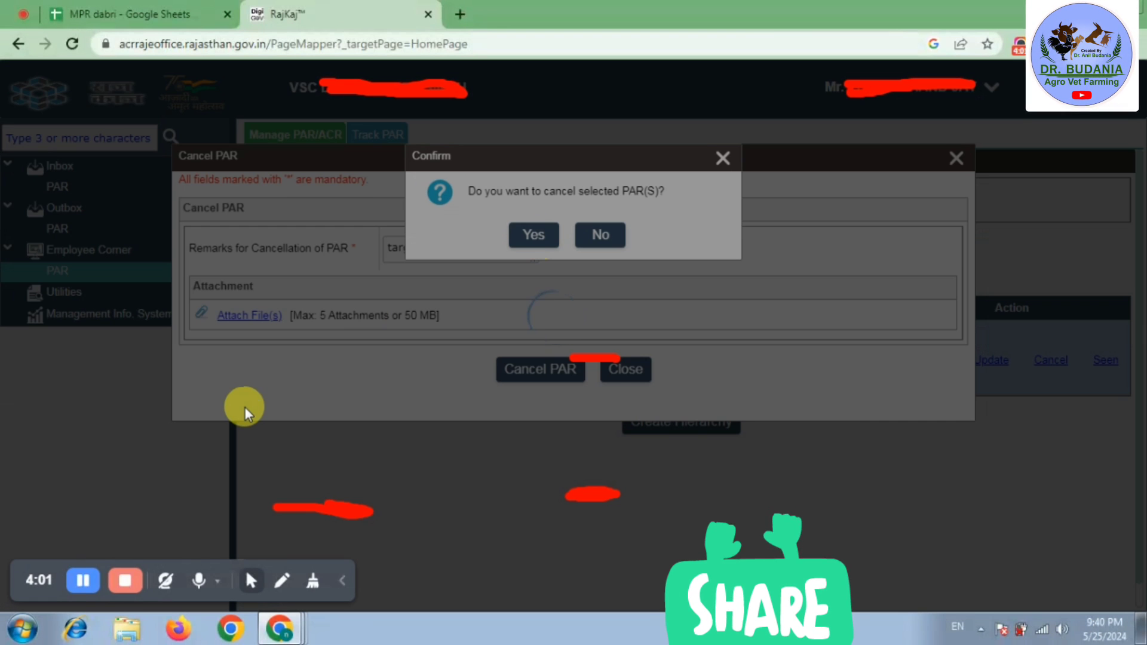
{"action": "key", "text": "Return"}
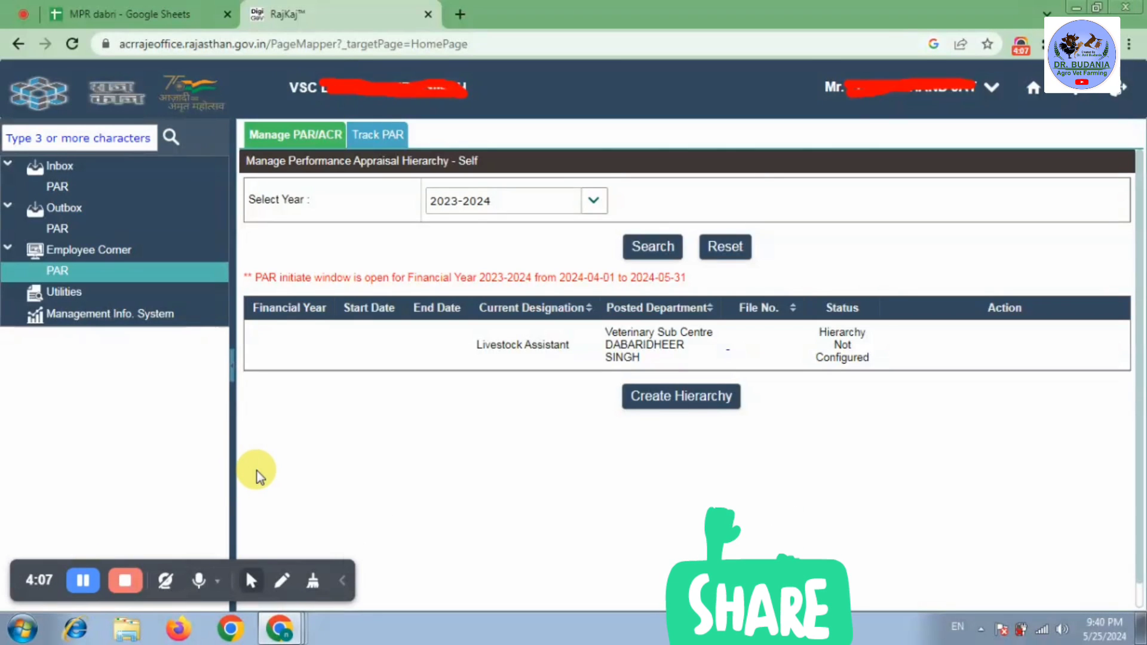
{"action": "left_click", "coordinate": [598, 204]}
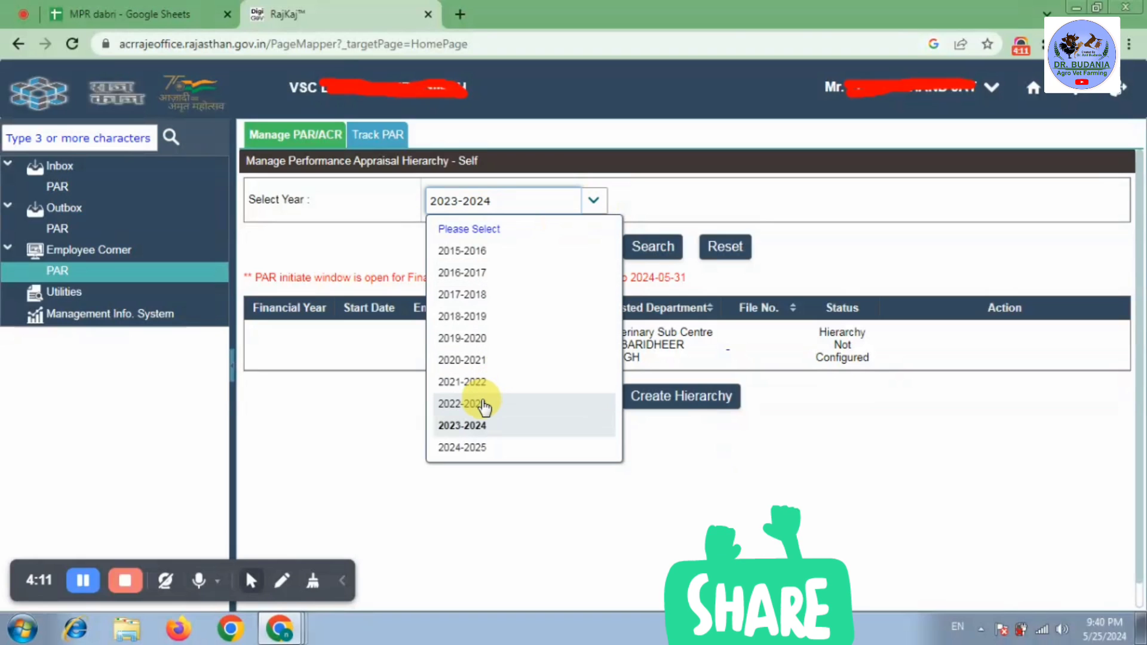
{"action": "left_click", "coordinate": [474, 426]}
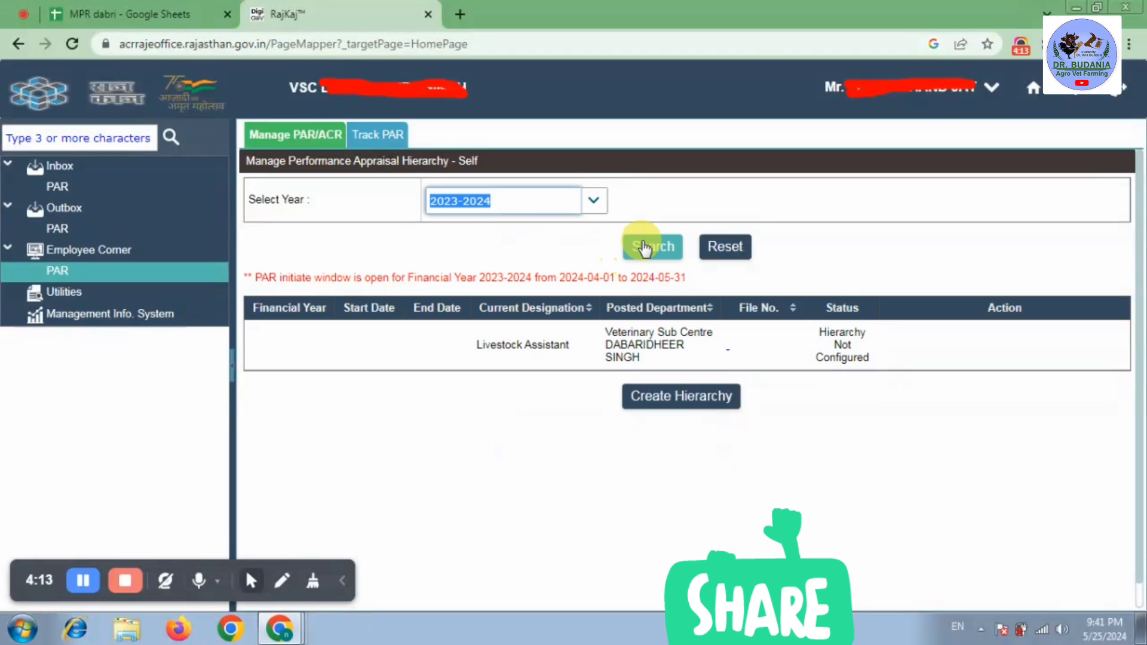
{"action": "left_click", "coordinate": [644, 248]}
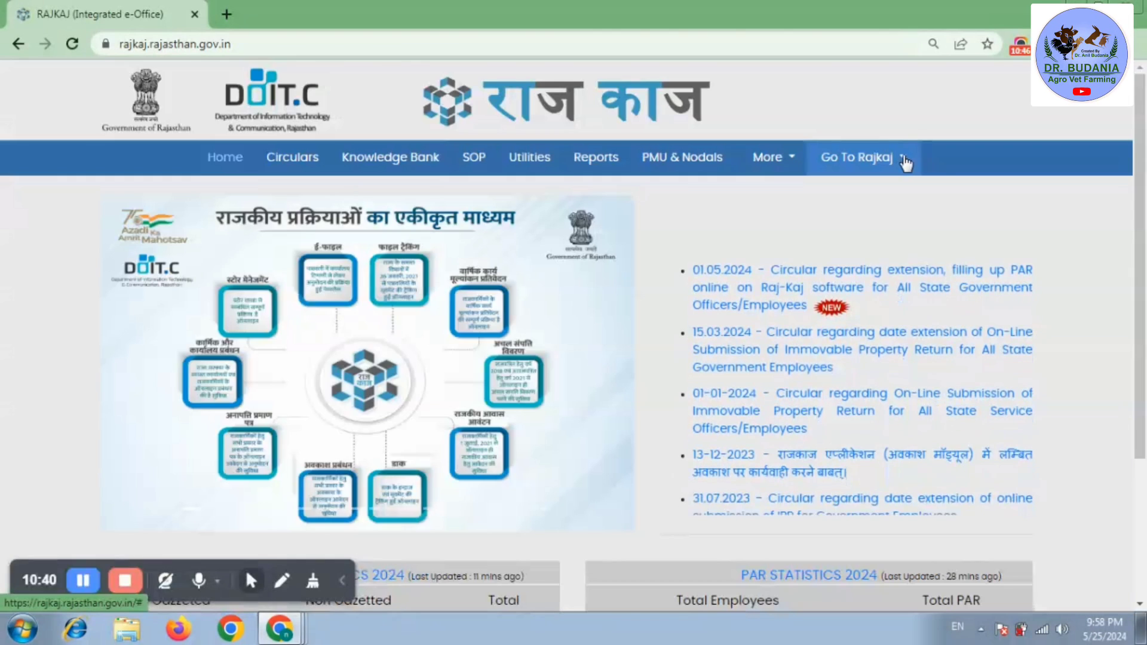
- Use the Go To Rajkaj menu to return to the Rajasthan SSO apps dashboard
{"action": "left_click", "coordinate": [906, 164]}
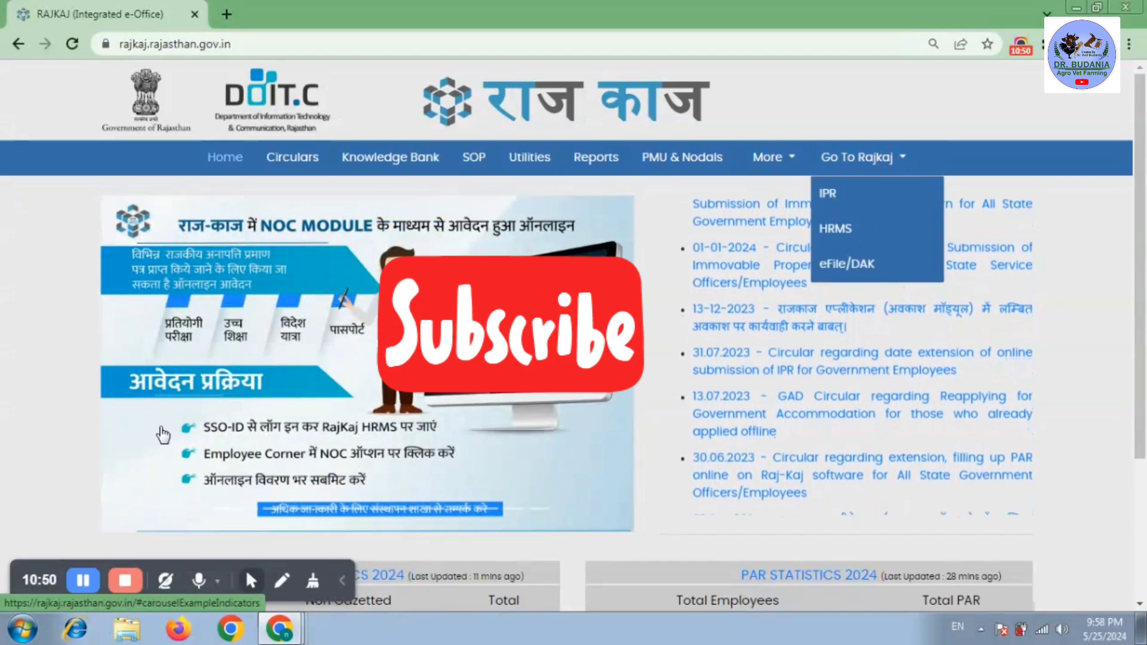
{"action": "left_click", "coordinate": [81, 580]}
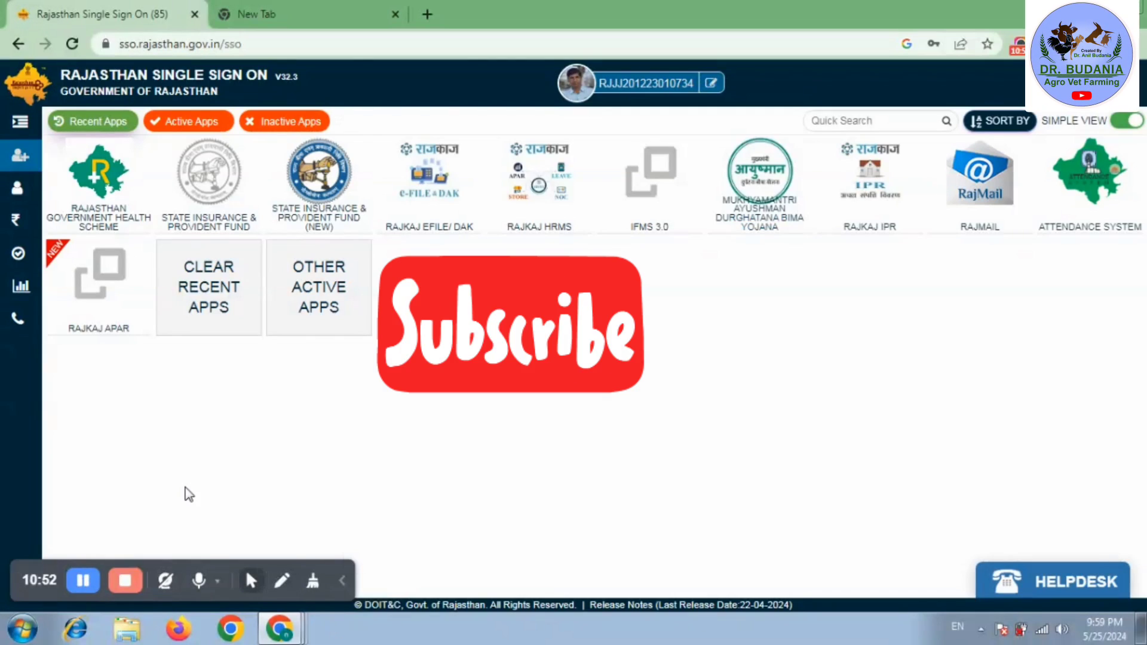